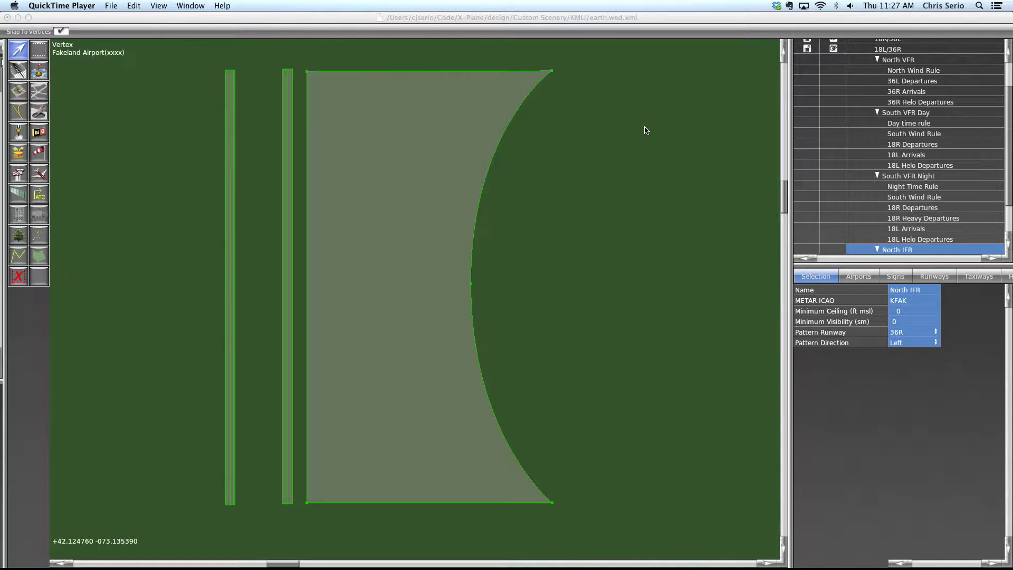
Show the South VFR Night flow's settings: 2000 ft ceiling, 3 sm visibility, pattern runway 18L
{"action": "left_click", "coordinate": [906, 116]}
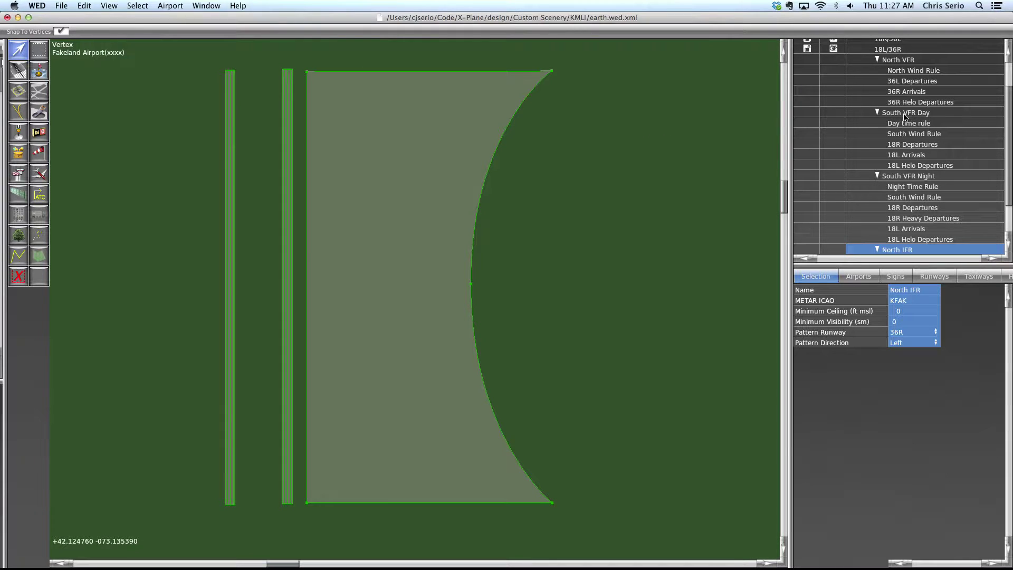
{"action": "left_click", "coordinate": [907, 177]}
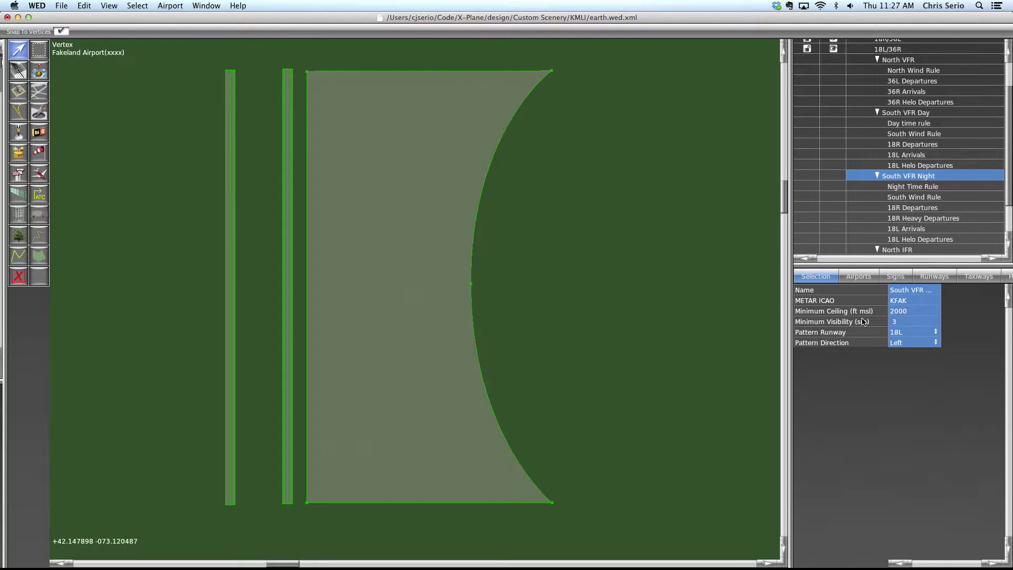
Compare the Night Time Rule, South Wind Rule and South VFR Night flow settings
{"action": "left_click", "coordinate": [938, 189]}
{"action": "left_click", "coordinate": [938, 196]}
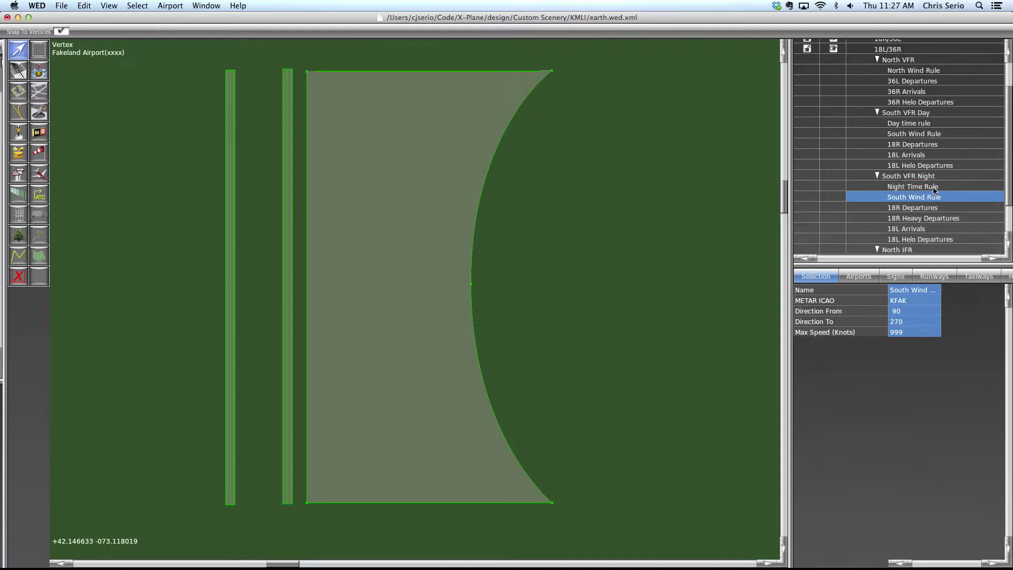
{"action": "left_click", "coordinate": [935, 177]}
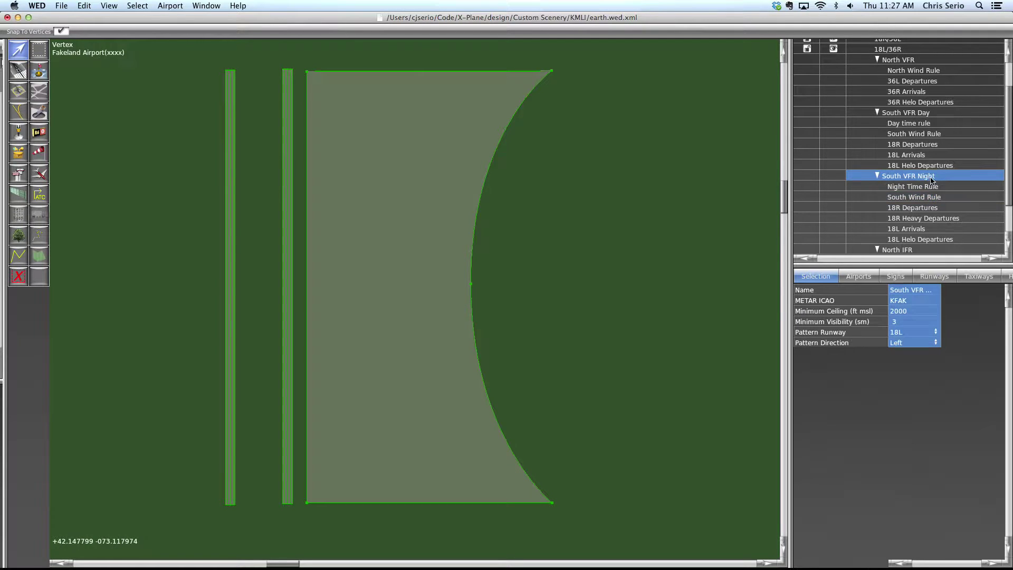
{"action": "left_click", "coordinate": [907, 188]}
{"action": "left_click", "coordinate": [909, 197]}
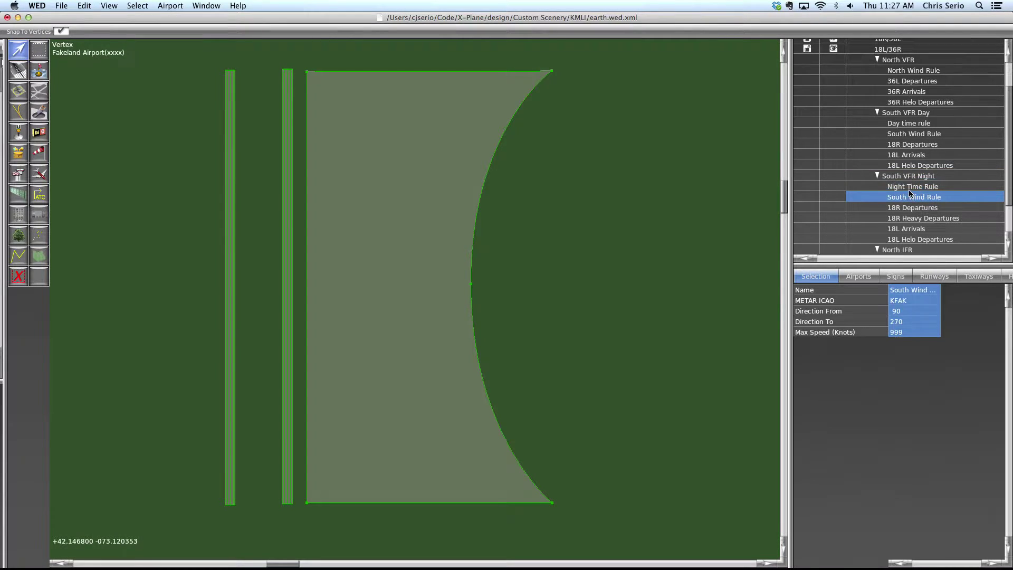
{"action": "left_click", "coordinate": [908, 188]}
{"action": "left_click", "coordinate": [916, 179]}
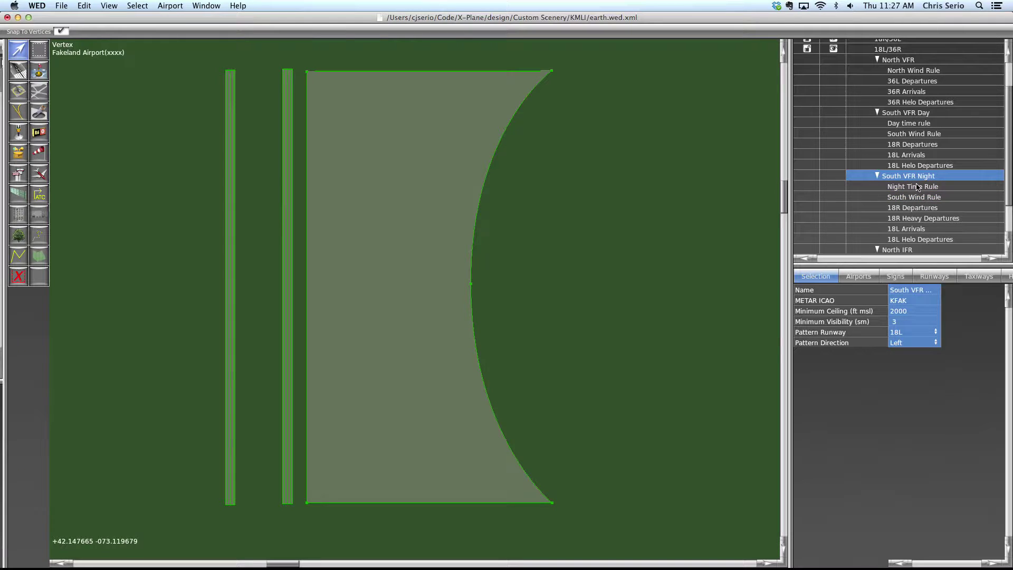
Recheck the rules, ending on the Night Time Rule's 2200–500 Zulu hours
{"action": "left_click", "coordinate": [921, 189]}
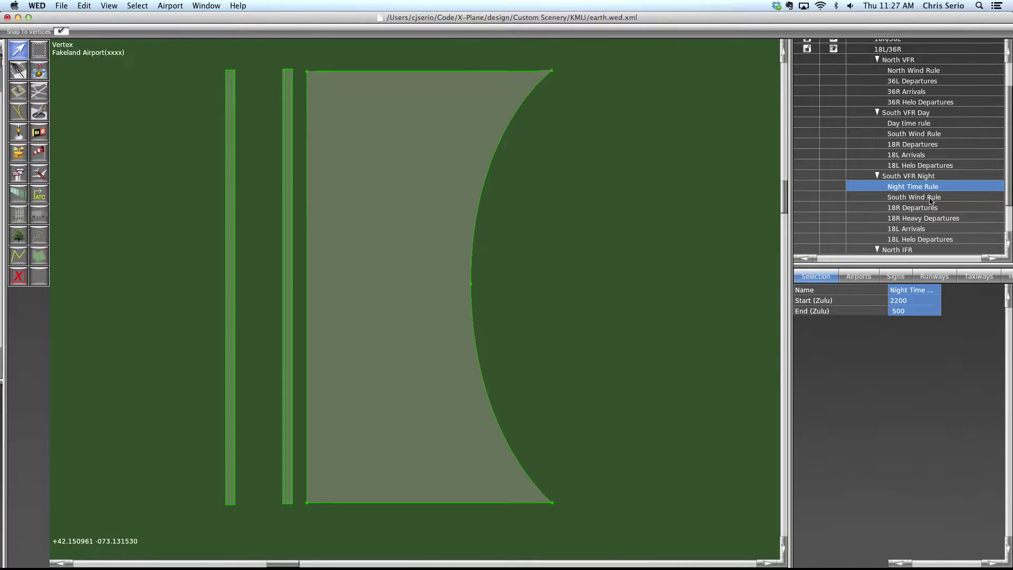
{"action": "left_click", "coordinate": [914, 197]}
{"action": "left_click", "coordinate": [910, 180]}
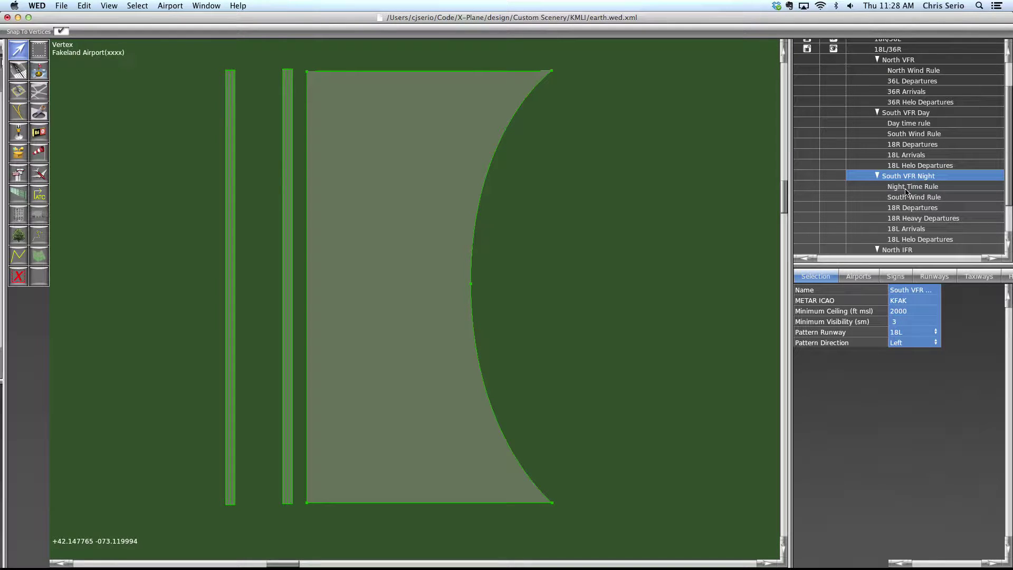
{"action": "left_click", "coordinate": [905, 187]}
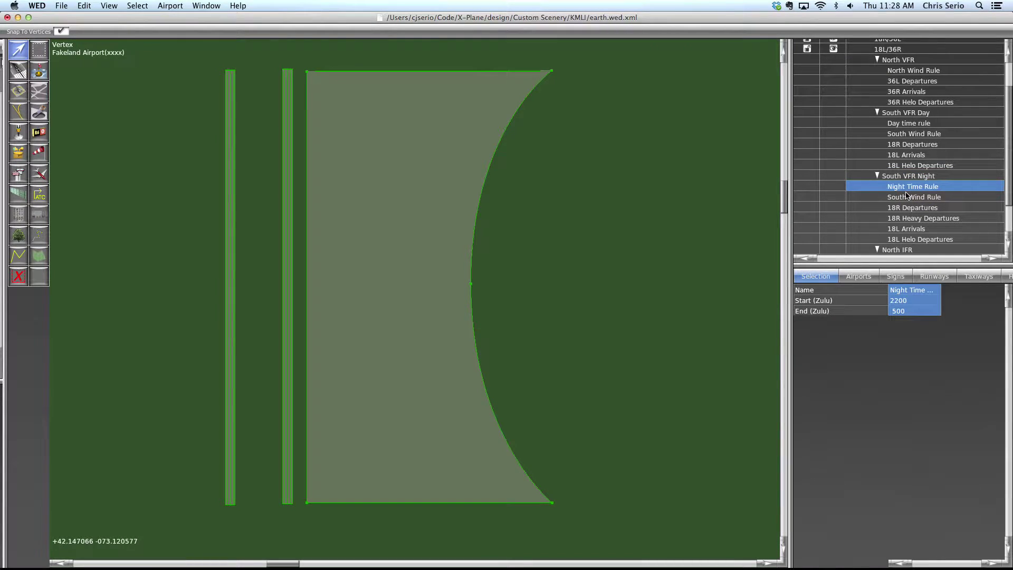
{"action": "left_click", "coordinate": [908, 177]}
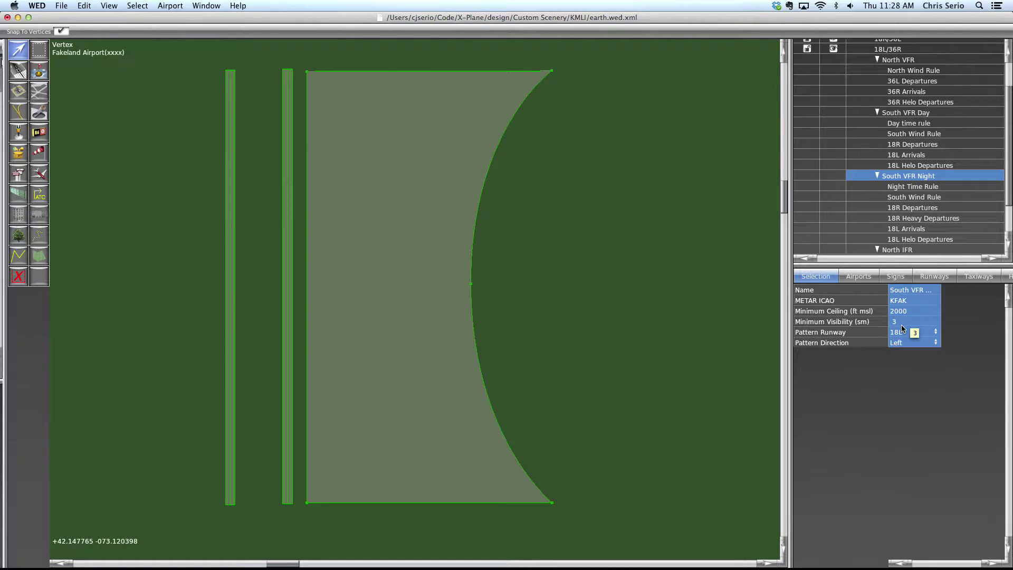
{"action": "left_click", "coordinate": [915, 187]}
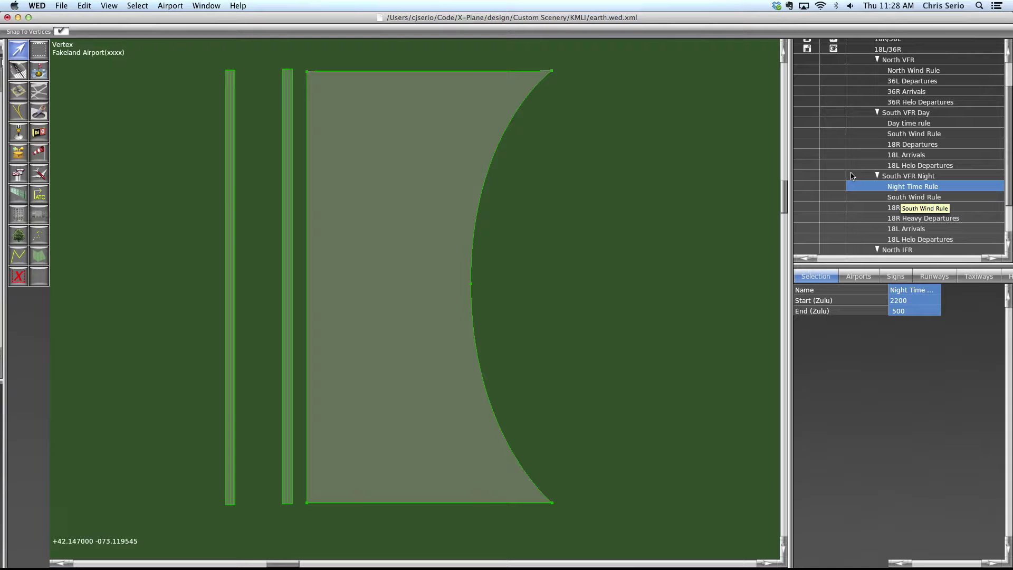
Create a new runway time rule in South VFR Night, placed just below Night Time Rule
{"action": "left_click", "coordinate": [913, 187]}
{"action": "key", "text": "Escape"}
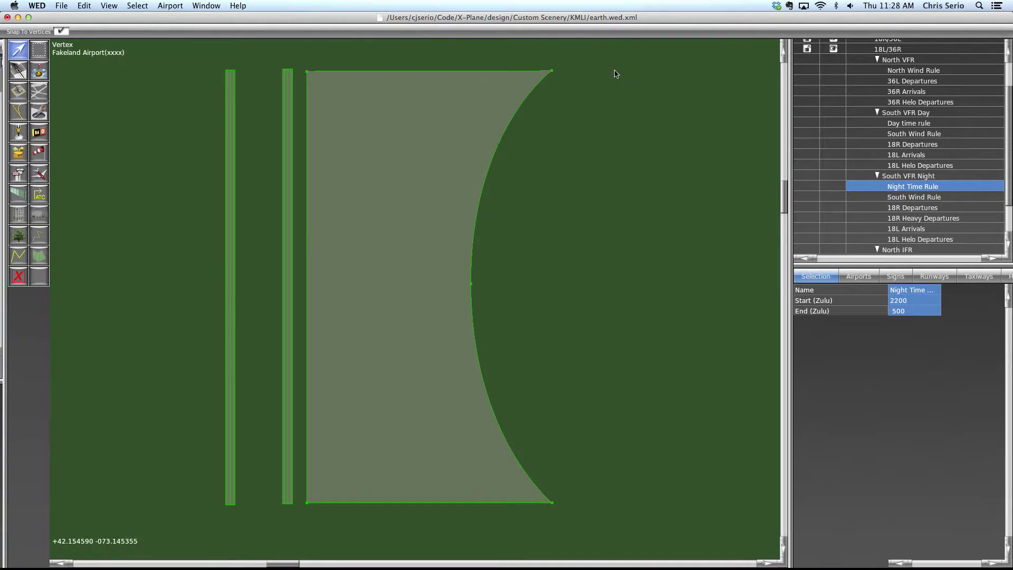
{"action": "left_click", "coordinate": [908, 176]}
{"action": "left_click", "coordinate": [169, 6]}
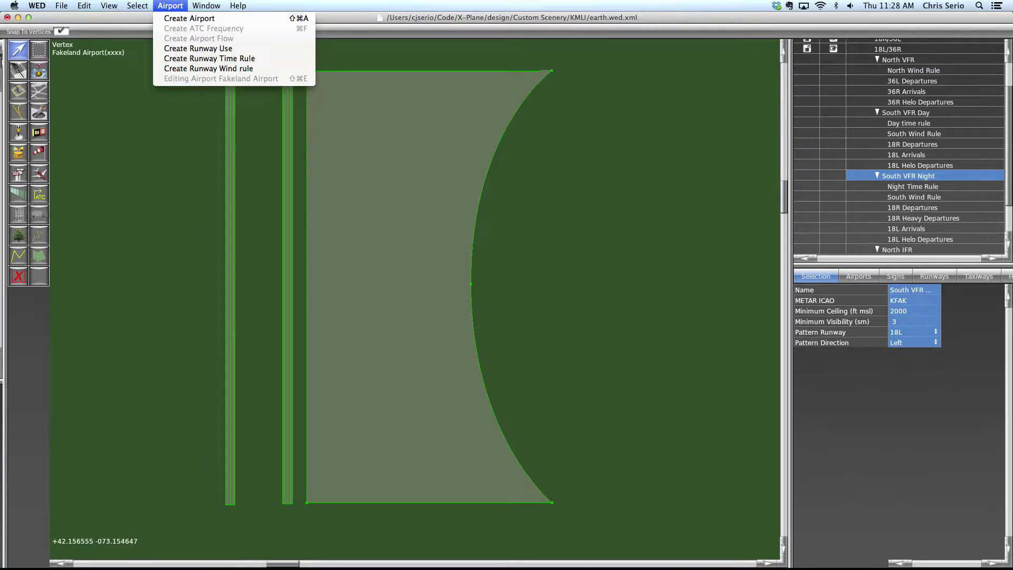
{"action": "left_click", "coordinate": [206, 59]}
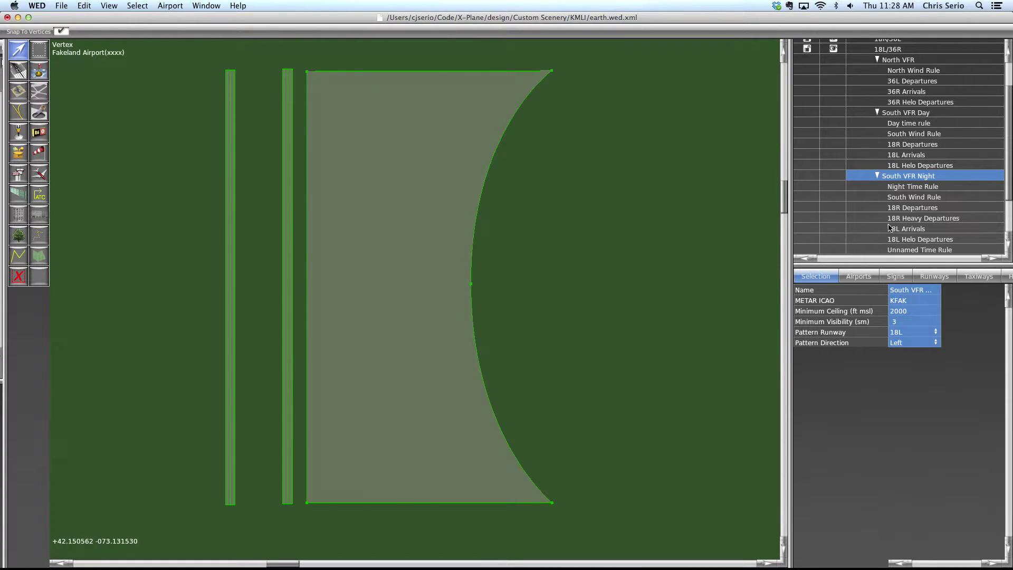
{"action": "left_click_drag", "start_coordinate": [900, 249], "coordinate": [901, 196]}
Rename the new rule to 'Afternoon Time Rule'
{"action": "left_click", "coordinate": [900, 198]}
{"action": "left_click", "coordinate": [901, 199]}
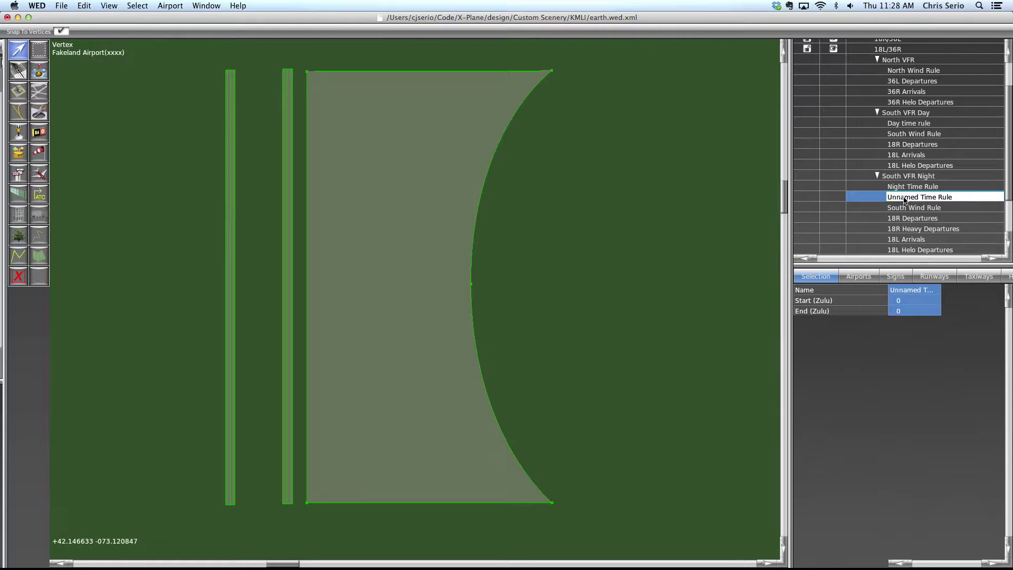
{"action": "left_click_drag", "start_coordinate": [918, 199], "coordinate": [847, 197]}
{"action": "type", "text": "Afternoon"}
{"action": "key", "text": "Return"}
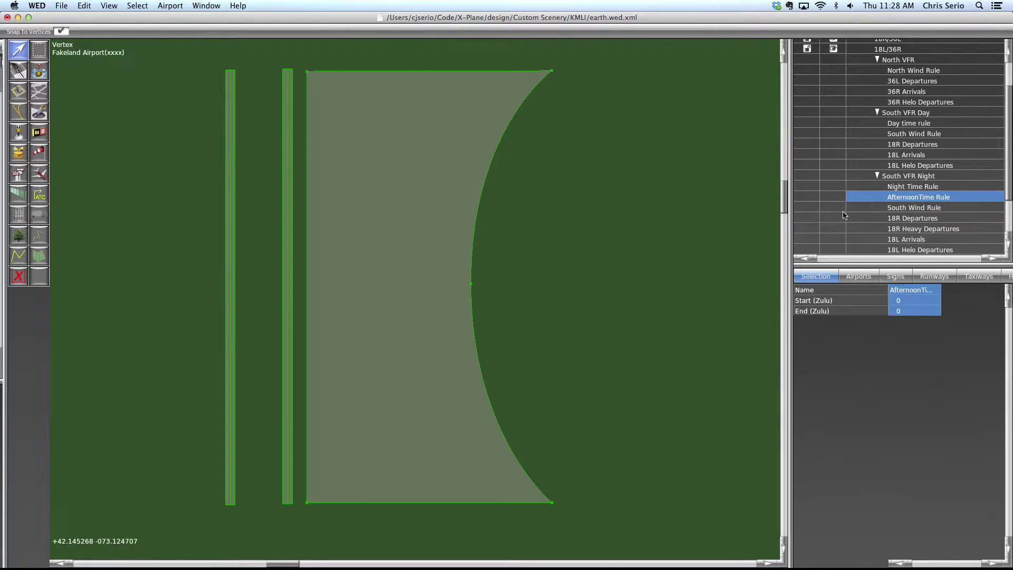
{"action": "left_click", "coordinate": [919, 198]}
{"action": "left_click", "coordinate": [919, 199]}
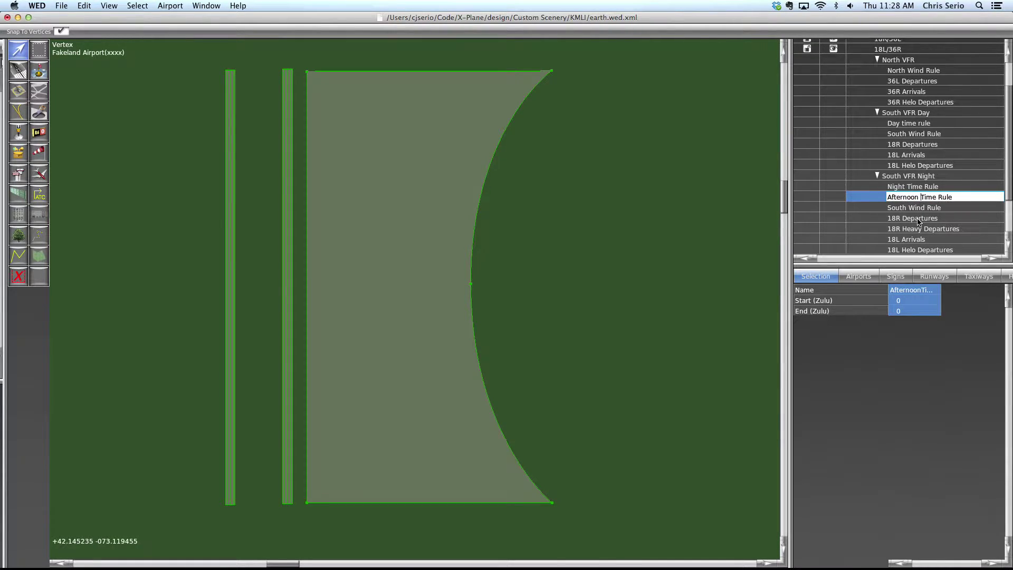
{"action": "key", "text": "Return"}
Set the Afternoon Time Rule's Start to 1000 and End to 1200 Zulu
{"action": "left_click", "coordinate": [914, 302]}
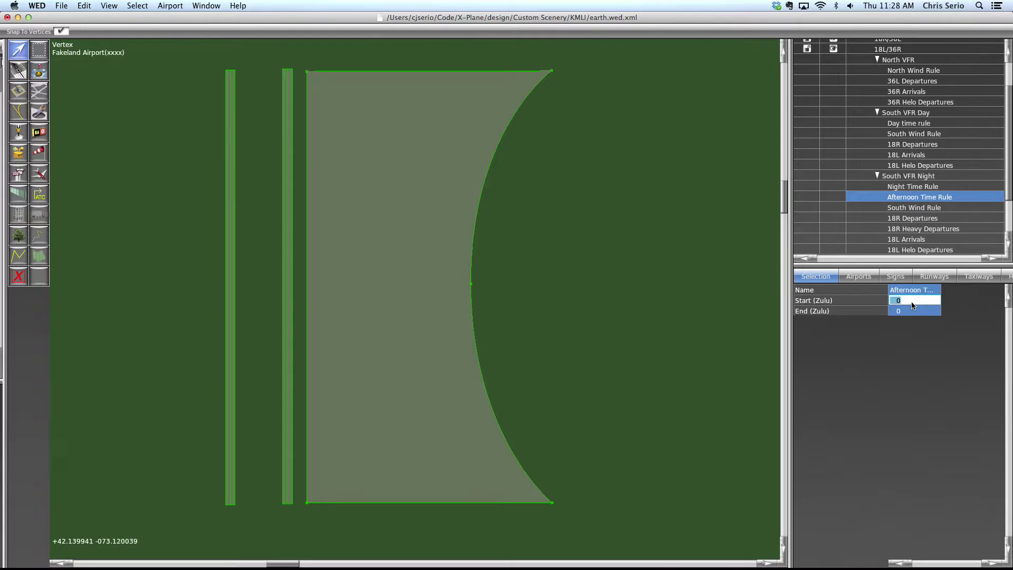
{"action": "key", "text": "BackSpace"}
{"action": "type", "text": "1000"}
{"action": "key", "text": "Return"}
{"action": "left_click", "coordinate": [914, 311]}
{"action": "type", "text": "1"}
{"action": "key", "text": "BackSpace"}
{"action": "key", "text": "Return"}
Review the Night and Afternoon time rules' hours alongside the flow and South Wind Rule
{"action": "left_click", "coordinate": [909, 178]}
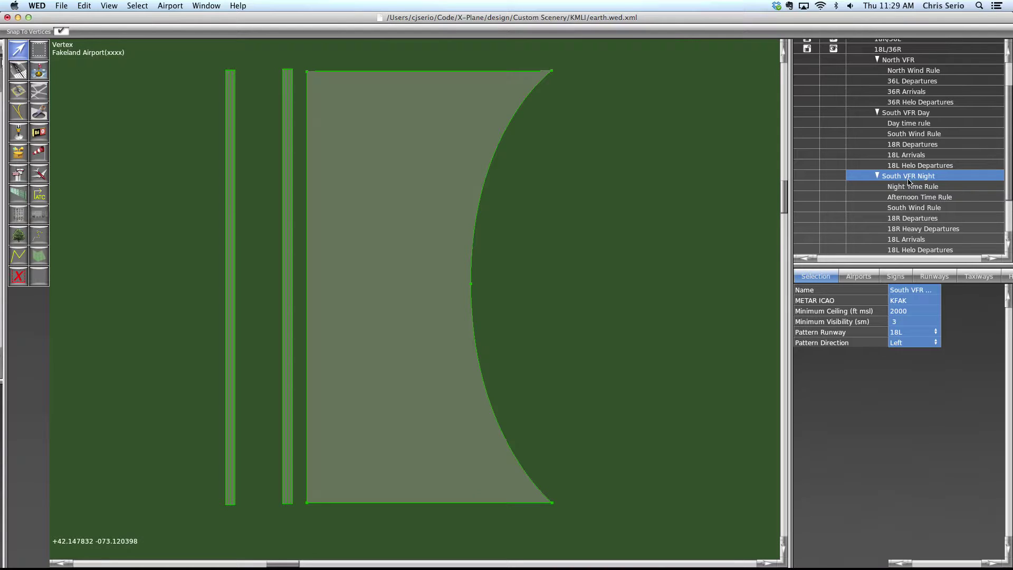
{"action": "left_click", "coordinate": [921, 207]}
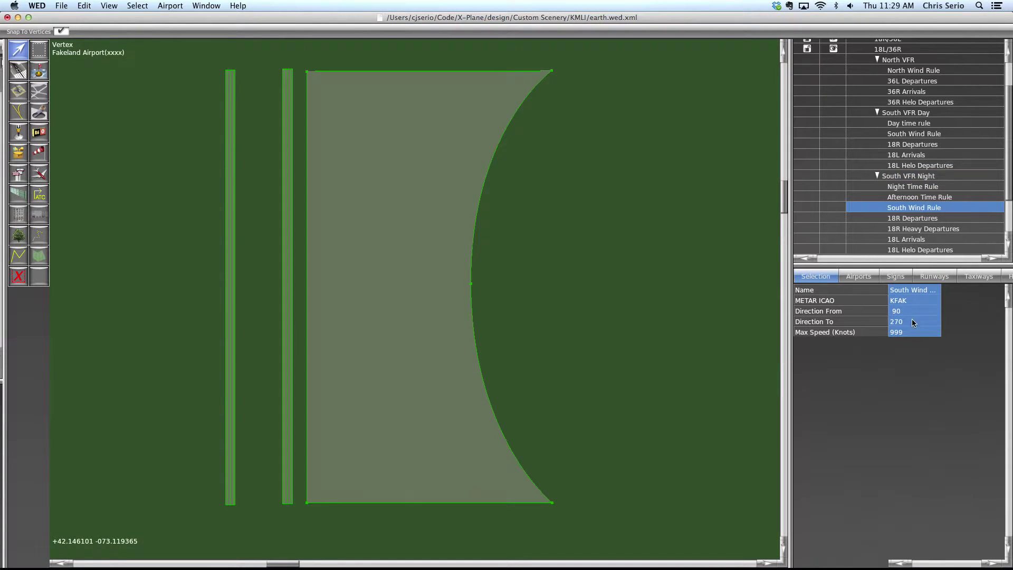
{"action": "left_click", "coordinate": [931, 189]}
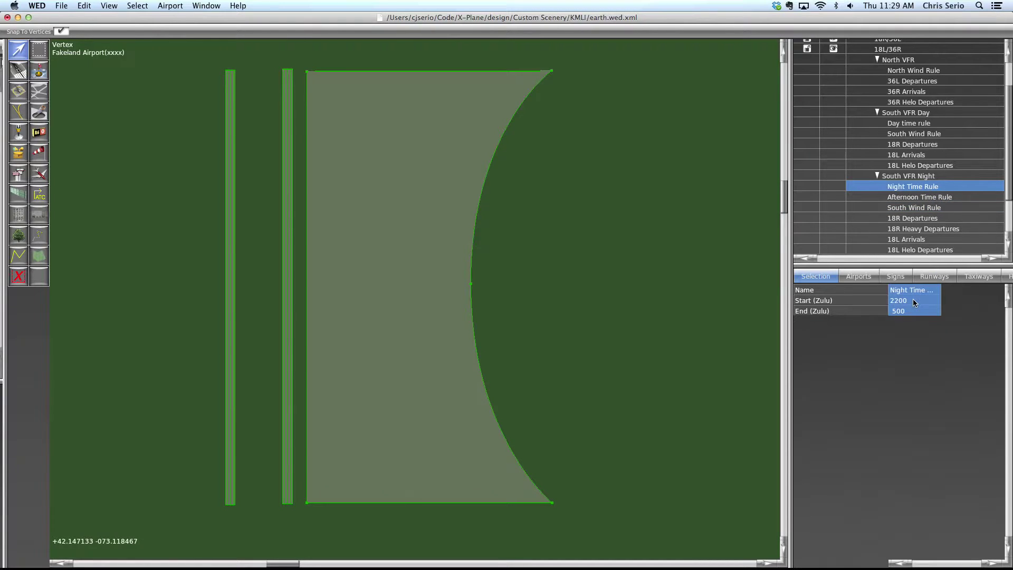
{"action": "left_click", "coordinate": [924, 197]}
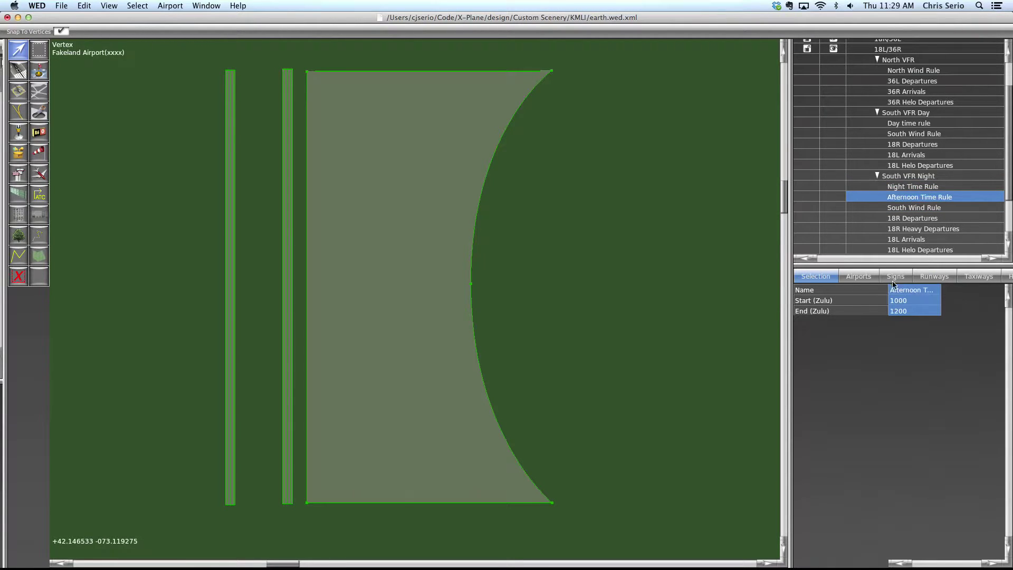
{"action": "left_click", "coordinate": [931, 187]}
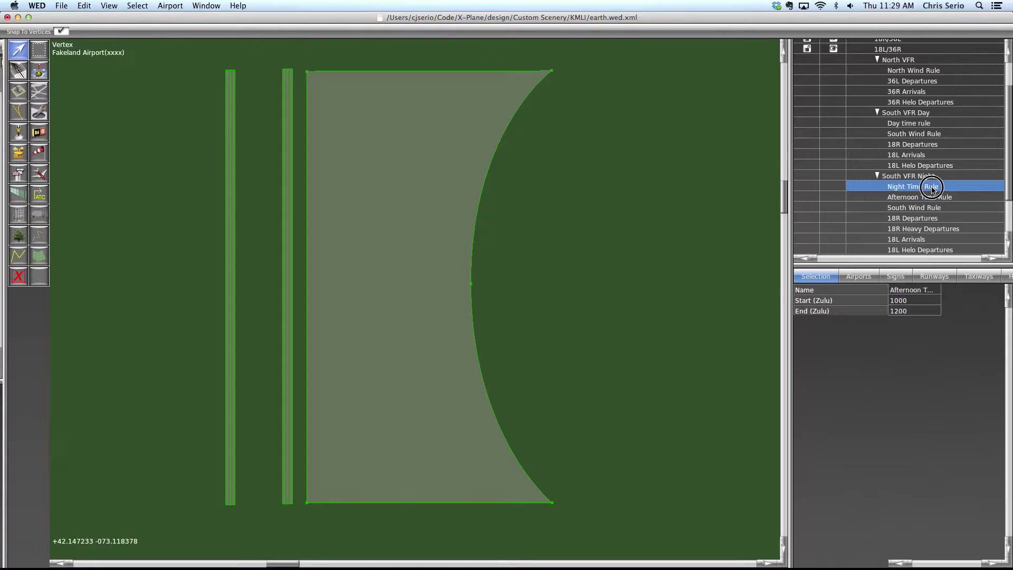
{"action": "key", "text": "Down"}
{"action": "left_click", "coordinate": [932, 187]}
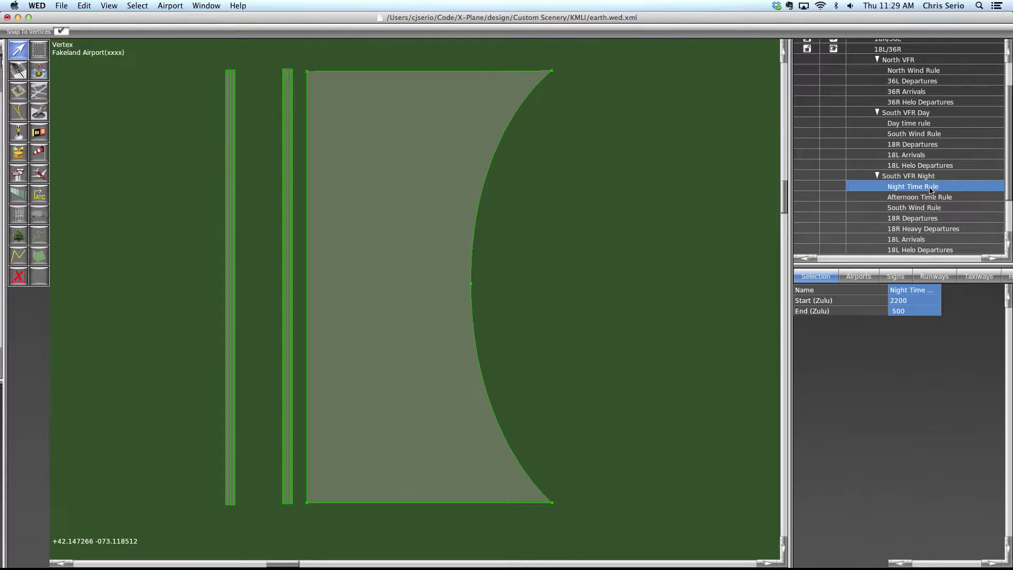
{"action": "left_click", "coordinate": [927, 199]}
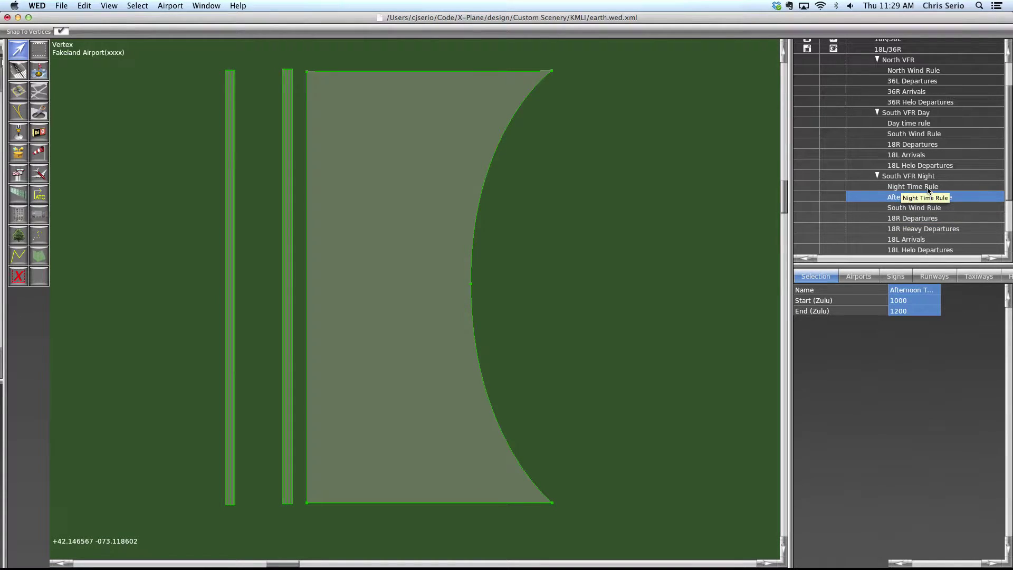
Compare the two time rules again, ending on the South Wind Rule's 90–270 range
{"action": "left_click", "coordinate": [917, 178]}
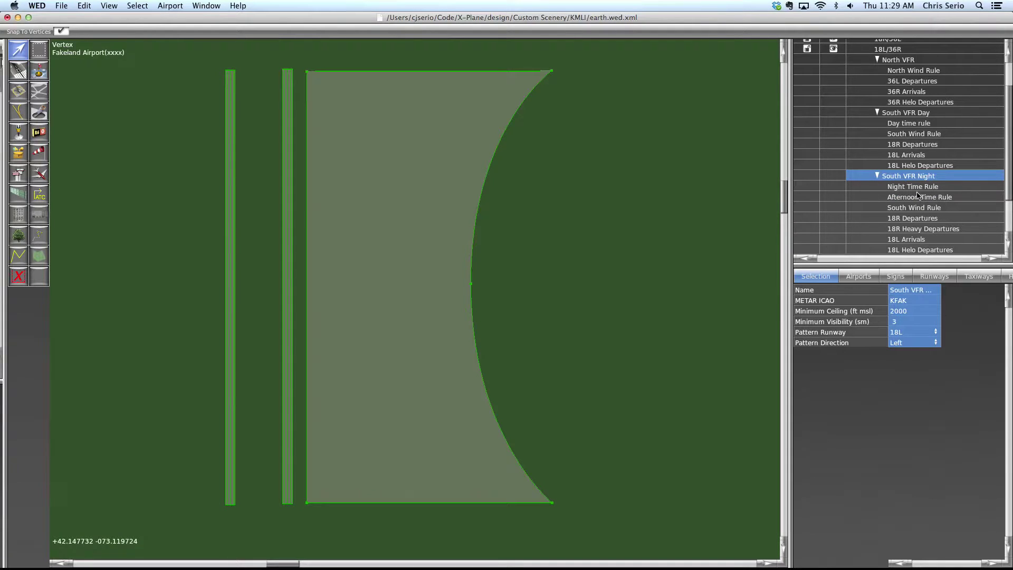
{"action": "left_click", "coordinate": [921, 190]}
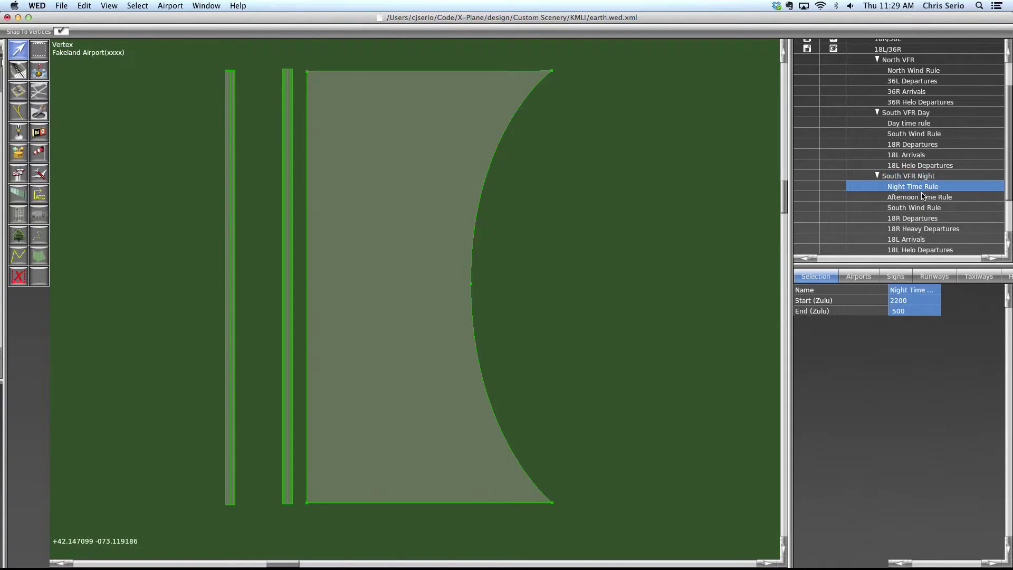
{"action": "left_click", "coordinate": [922, 193]}
{"action": "left_click", "coordinate": [921, 191]}
{"action": "left_click", "coordinate": [922, 195]}
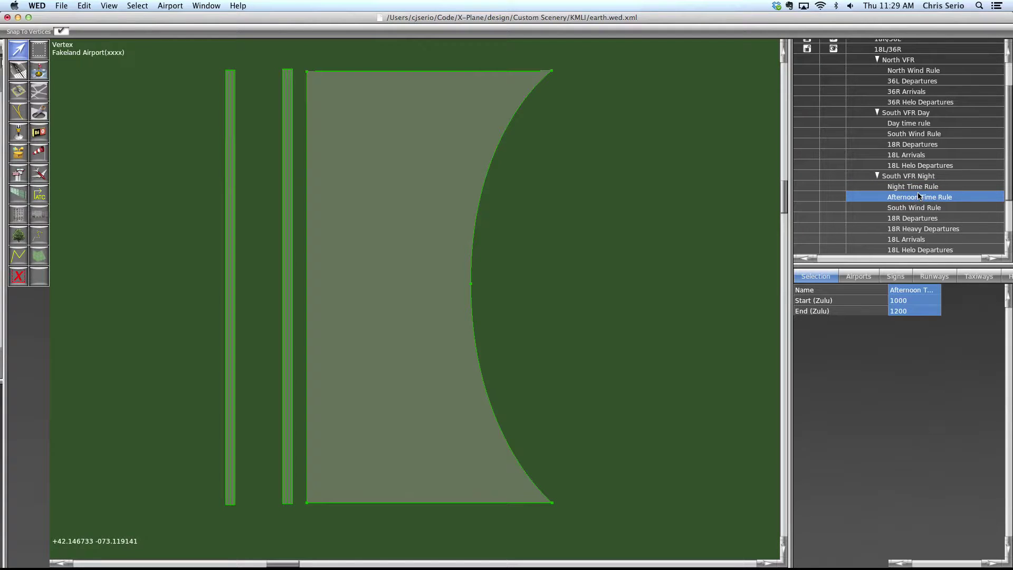
{"action": "left_click", "coordinate": [907, 177]}
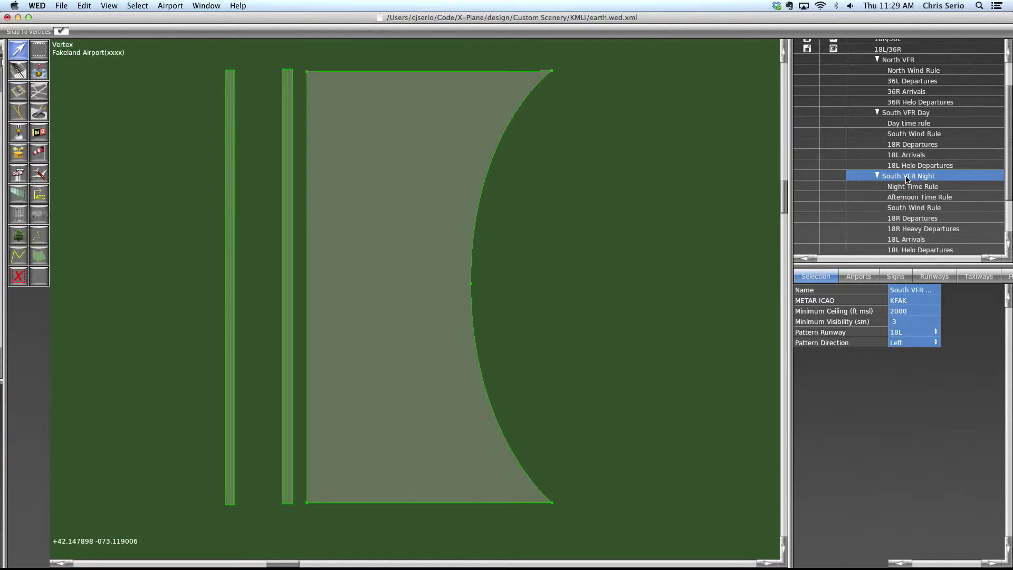
{"action": "left_click", "coordinate": [927, 208]}
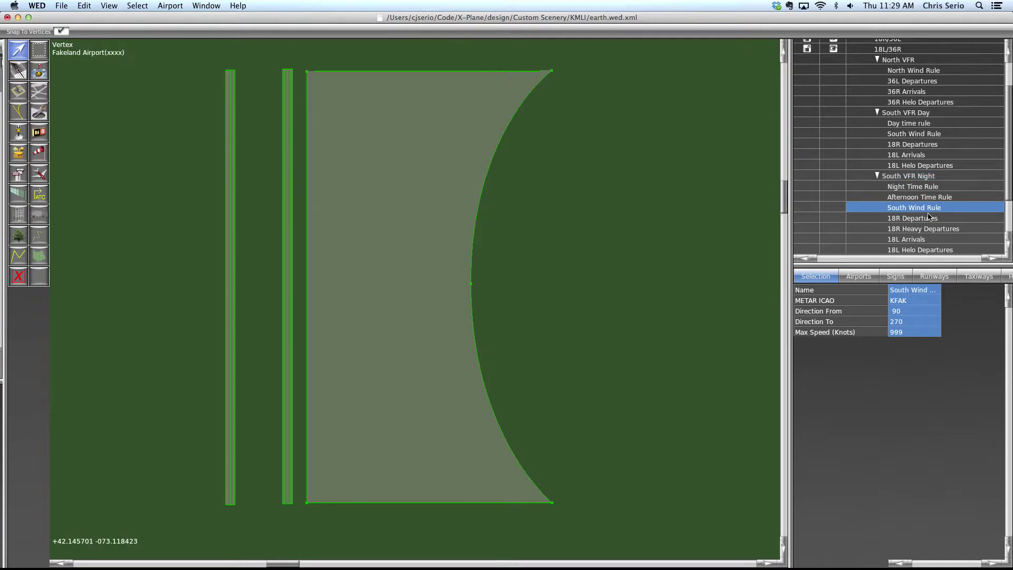
Create a new runway wind rule in South VFR Night and move it below South Wind Rule
{"action": "left_click", "coordinate": [164, 4]}
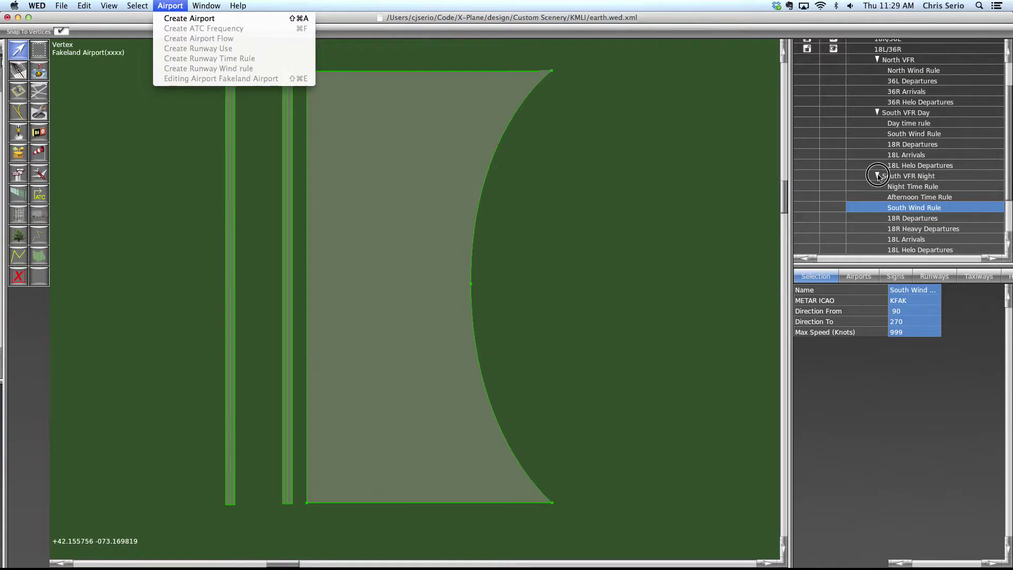
{"action": "left_click", "coordinate": [908, 176]}
{"action": "left_click", "coordinate": [171, 6]}
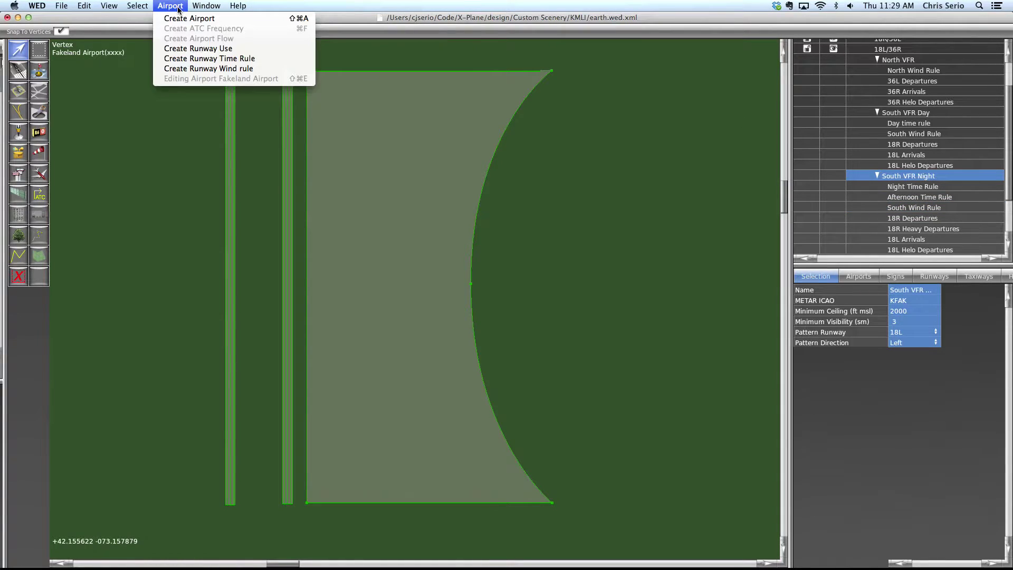
{"action": "left_click", "coordinate": [214, 69]}
{"action": "scroll", "coordinate": [923, 214], "scroll_direction": "down", "scroll_amount": 4}
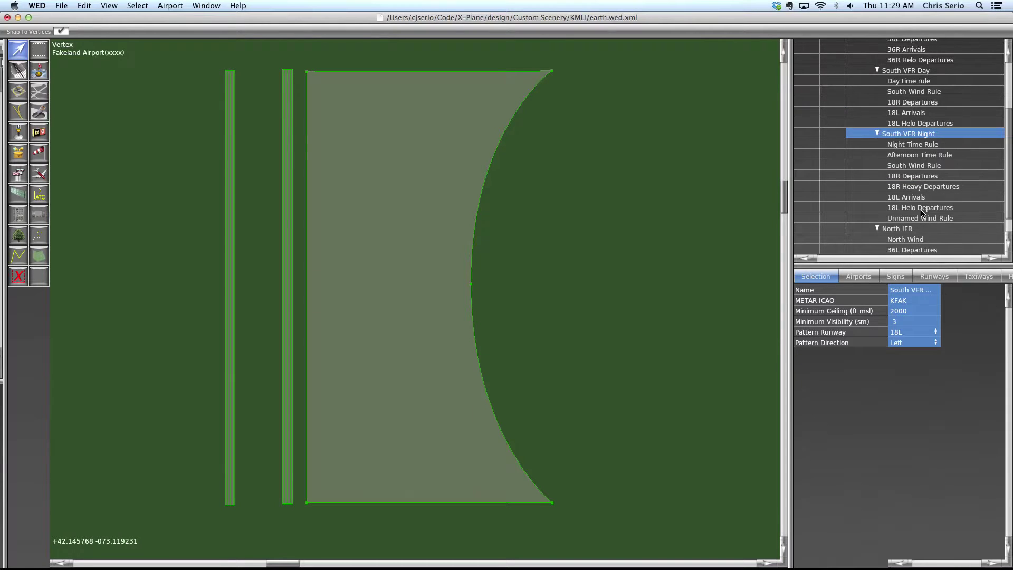
{"action": "left_click", "coordinate": [919, 218]}
{"action": "left_click_drag", "start_coordinate": [919, 218], "coordinate": [915, 169]}
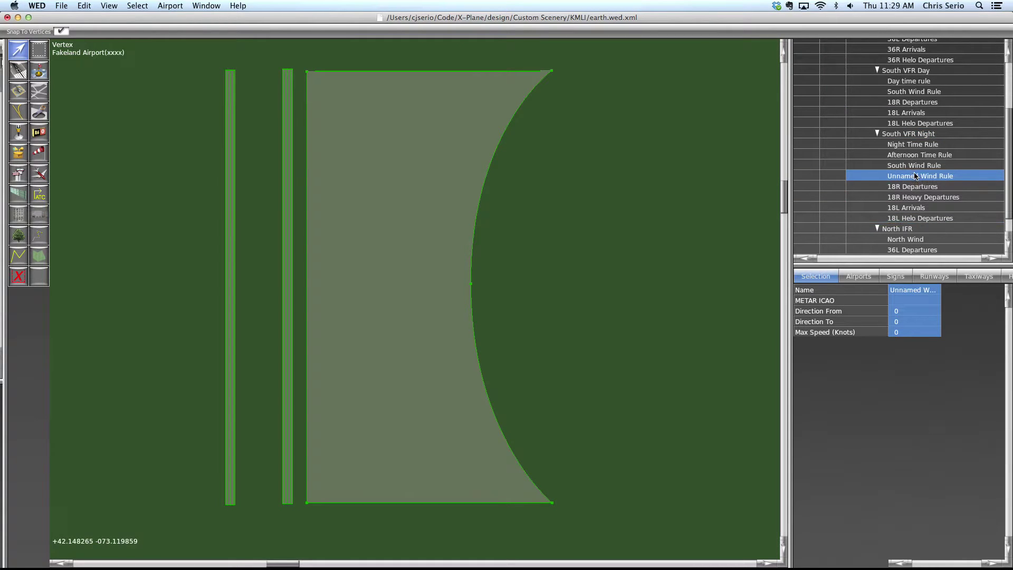
Rename the new wind rule to 'East Wind Rule'
{"action": "left_click", "coordinate": [914, 176]}
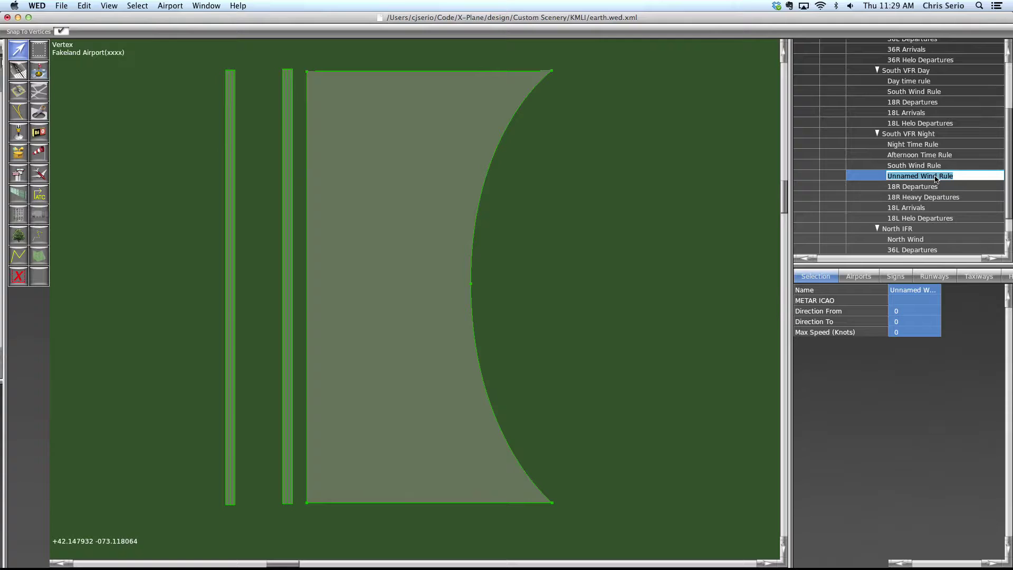
{"action": "type", "text": "East"}
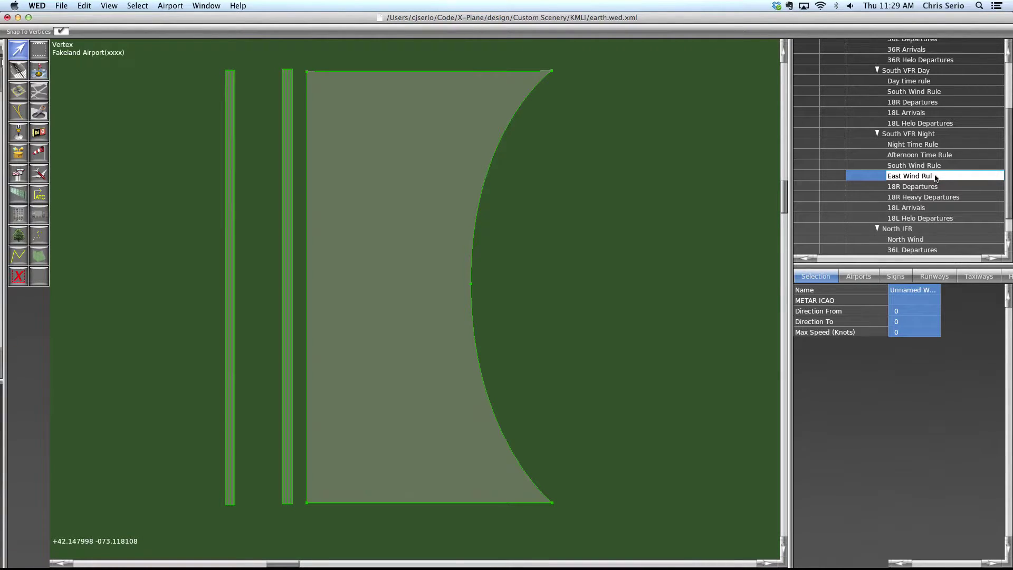
{"action": "key", "text": "Return"}
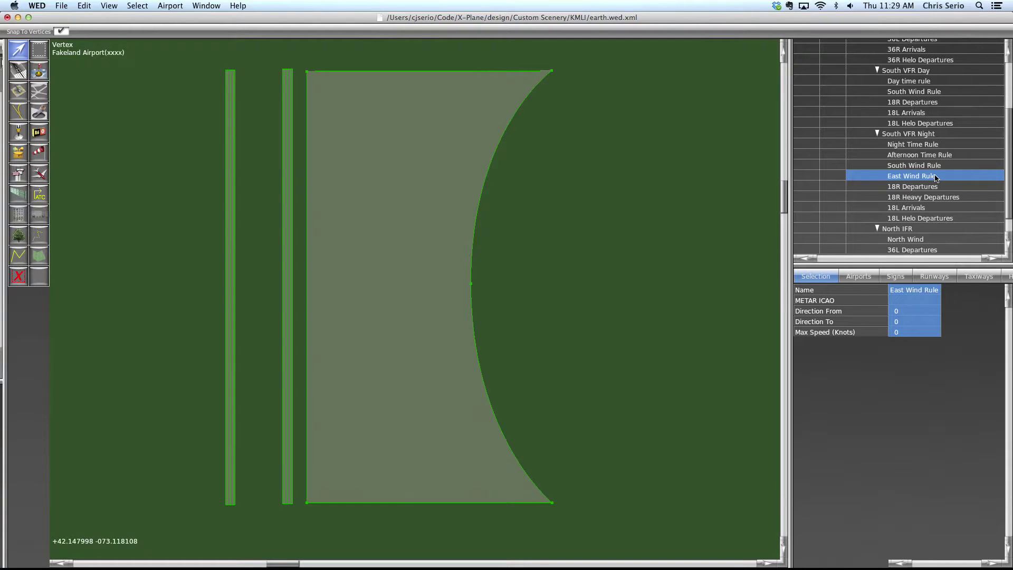
{"action": "left_click", "coordinate": [928, 167]}
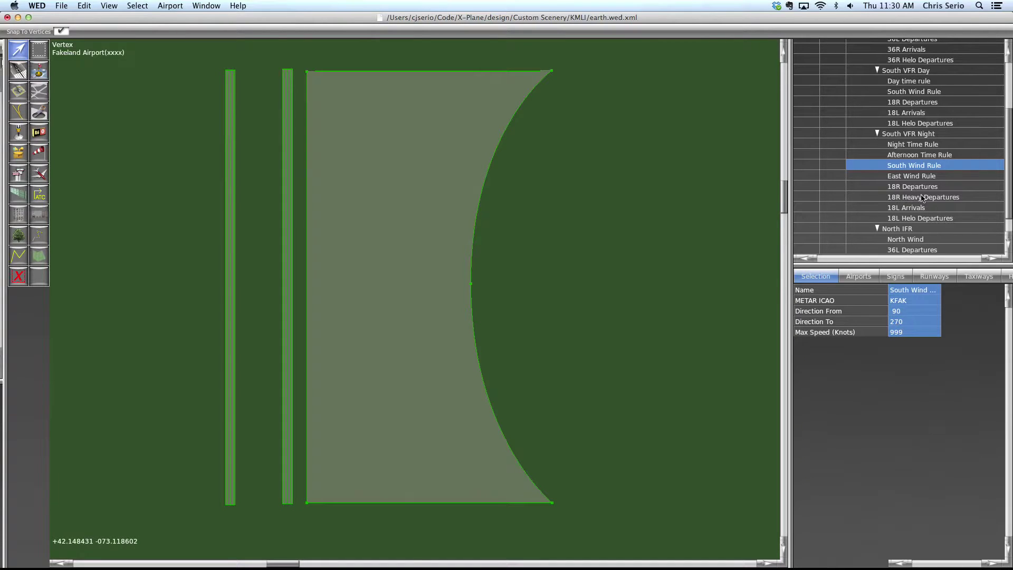
{"action": "left_click", "coordinate": [926, 176]}
Set the East Wind Rule to winds 50–80, max 12 knots, METAR KFAK
{"action": "left_click", "coordinate": [918, 311]}
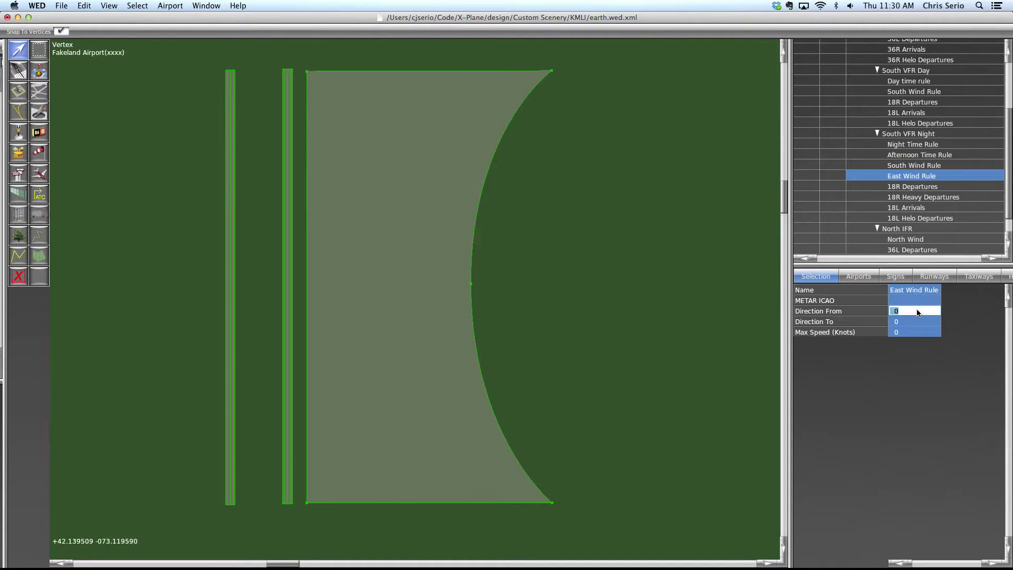
{"action": "type", "text": "0"}
{"action": "type", "text": "08"}
{"action": "key", "text": "Return"}
{"action": "left_click", "coordinate": [915, 332]}
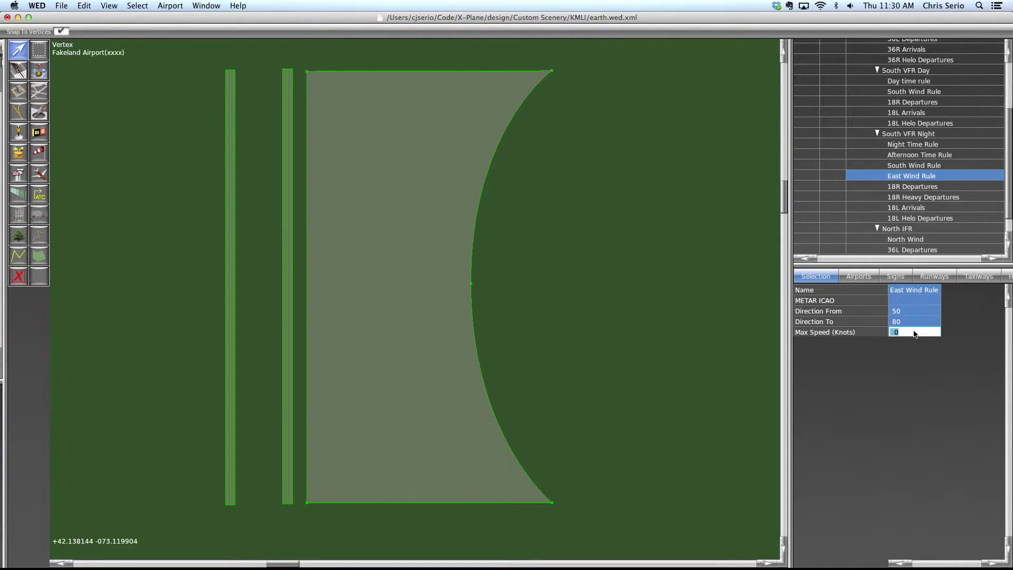
{"action": "type", "text": "12"}
{"action": "key", "text": "Return"}
{"action": "left_click", "coordinate": [915, 300]}
{"action": "type", "text": "KFAK"}
{"action": "left_click", "coordinate": [929, 165]}
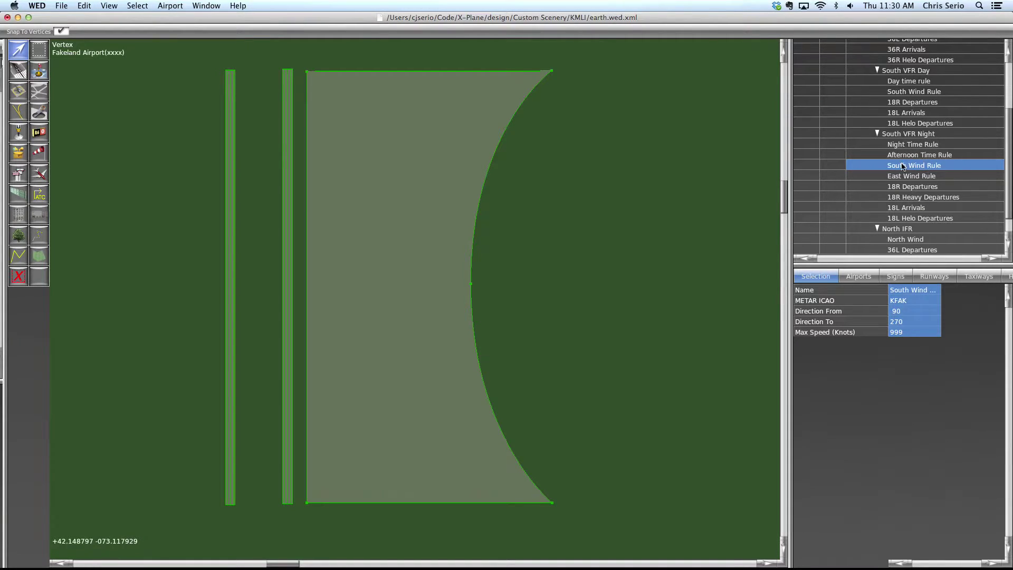
{"action": "left_click", "coordinate": [912, 135]}
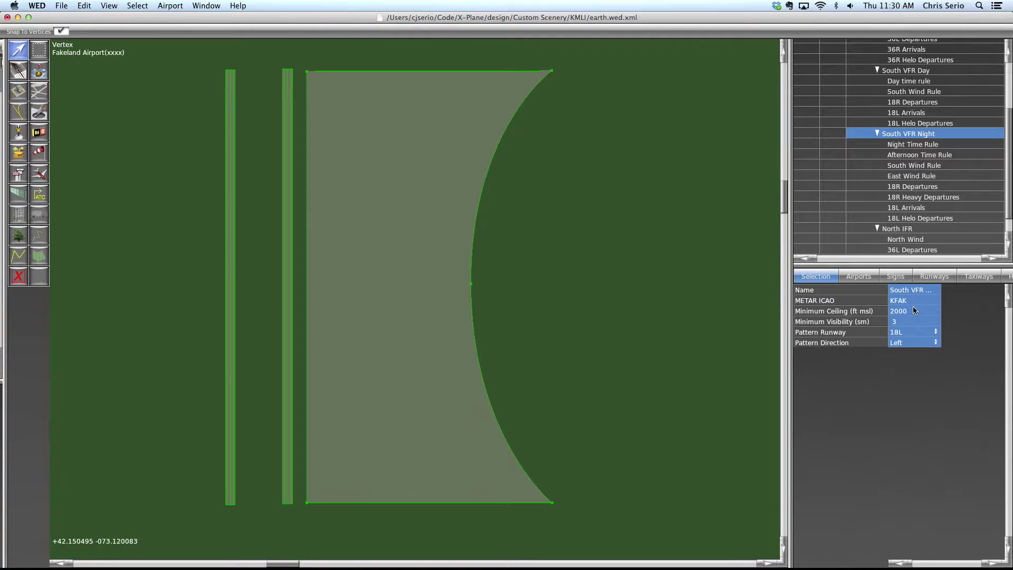
{"action": "left_click", "coordinate": [923, 146]}
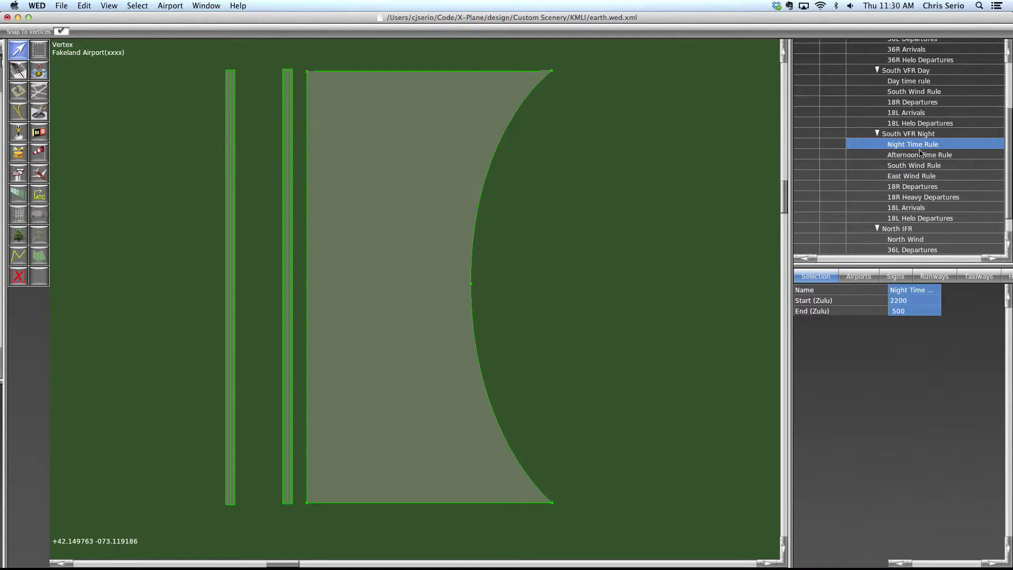
{"action": "left_click", "coordinate": [921, 154]}
{"action": "left_click", "coordinate": [924, 145]}
{"action": "left_click", "coordinate": [921, 156]}
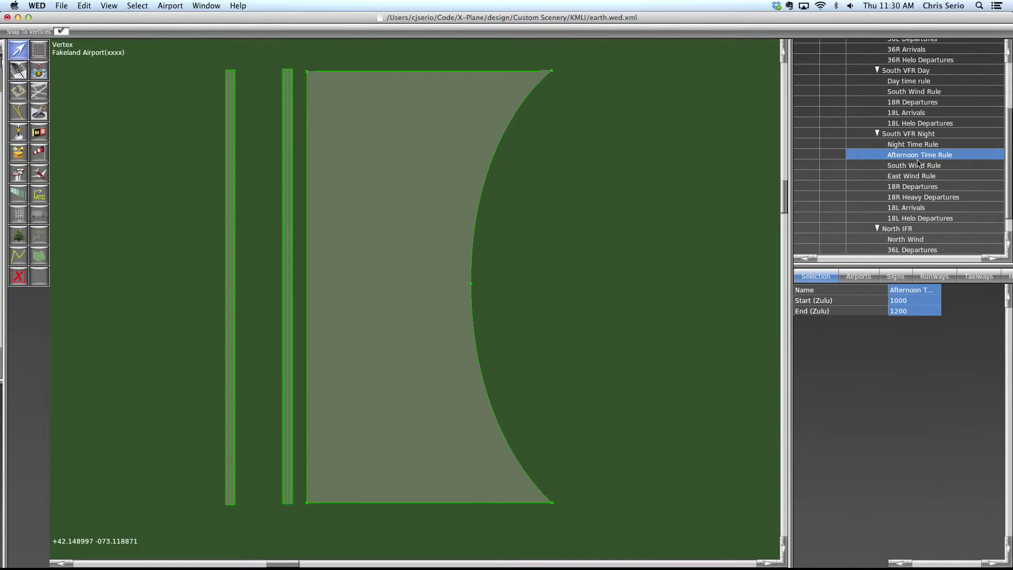
{"action": "left_click", "coordinate": [919, 165]}
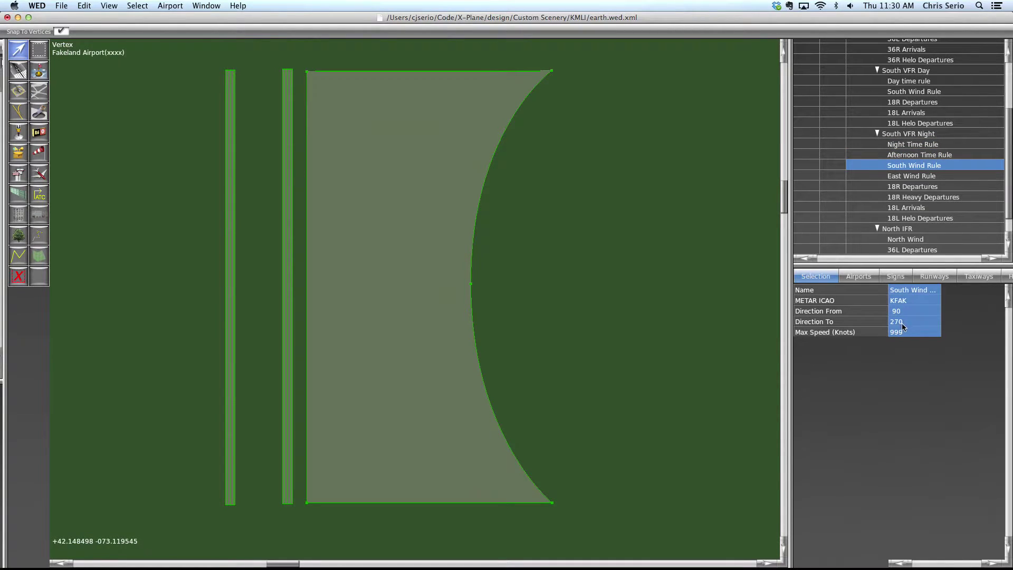
{"action": "left_click", "coordinate": [924, 177]}
{"action": "left_click", "coordinate": [928, 166]}
{"action": "left_click", "coordinate": [929, 176]}
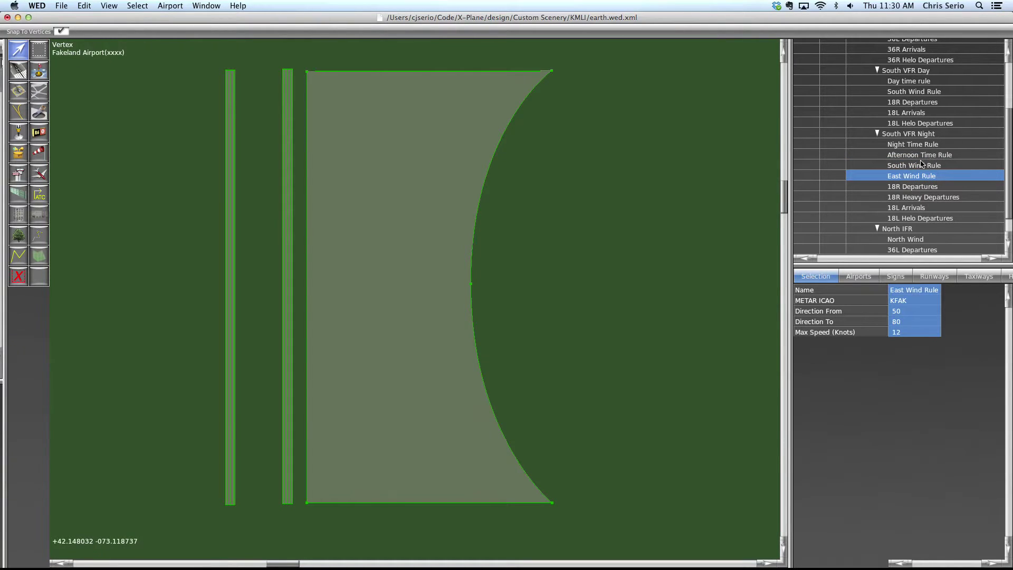
{"action": "left_click", "coordinate": [913, 135]}
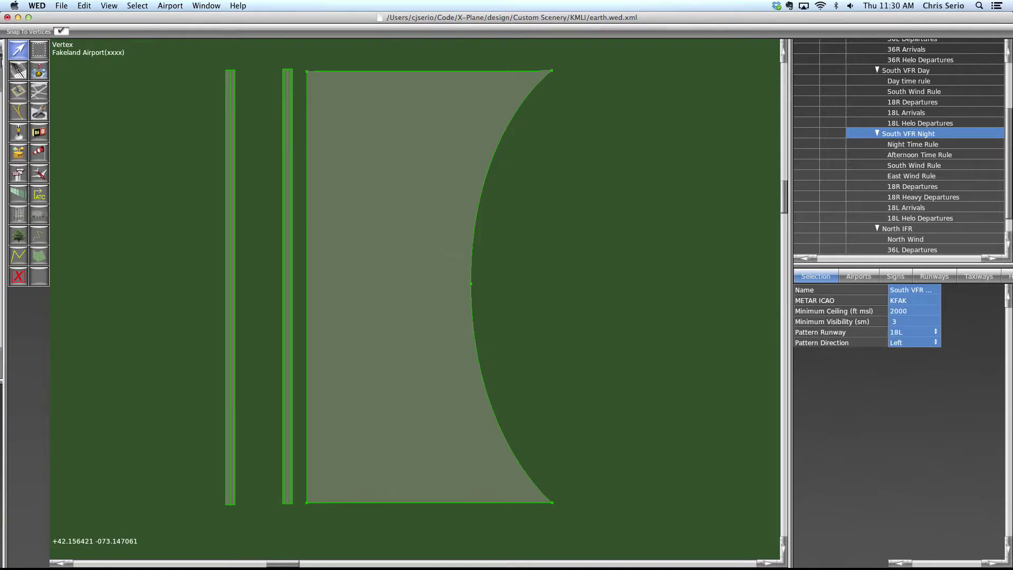
{"action": "left_click", "coordinate": [170, 6]}
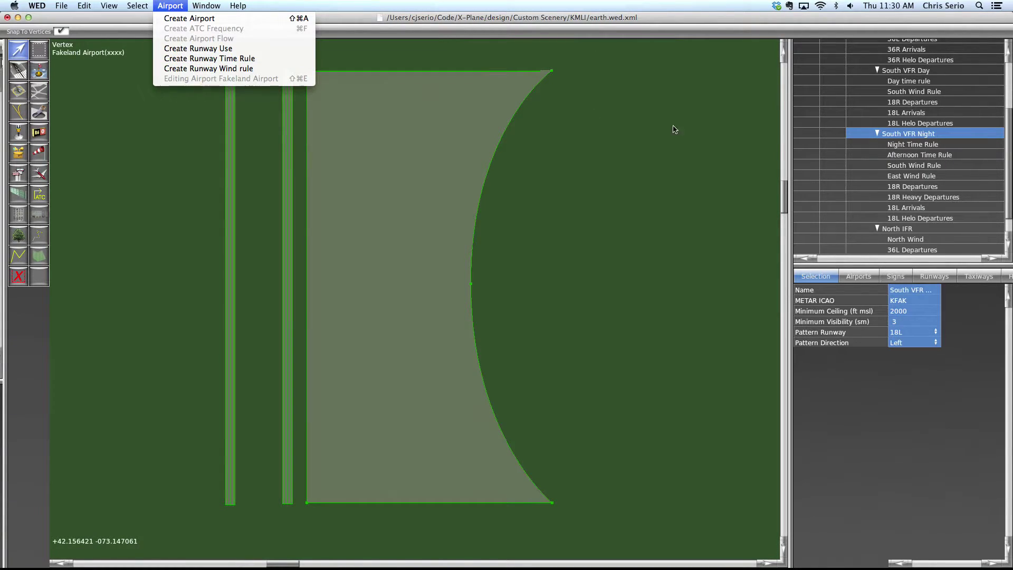
{"action": "left_click", "coordinate": [876, 145]}
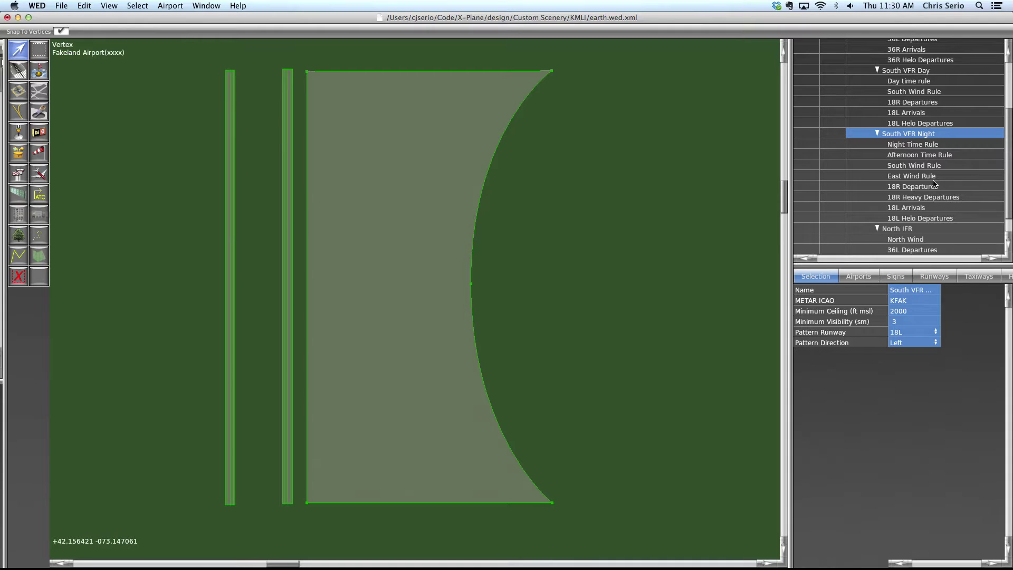
{"action": "left_click", "coordinate": [930, 147]}
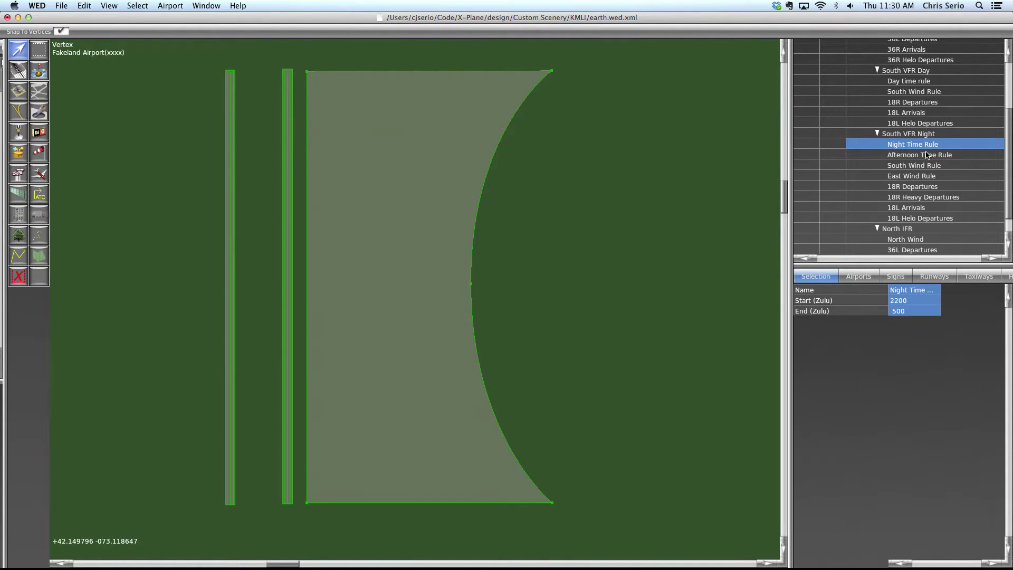
{"action": "left_click", "coordinate": [922, 136]}
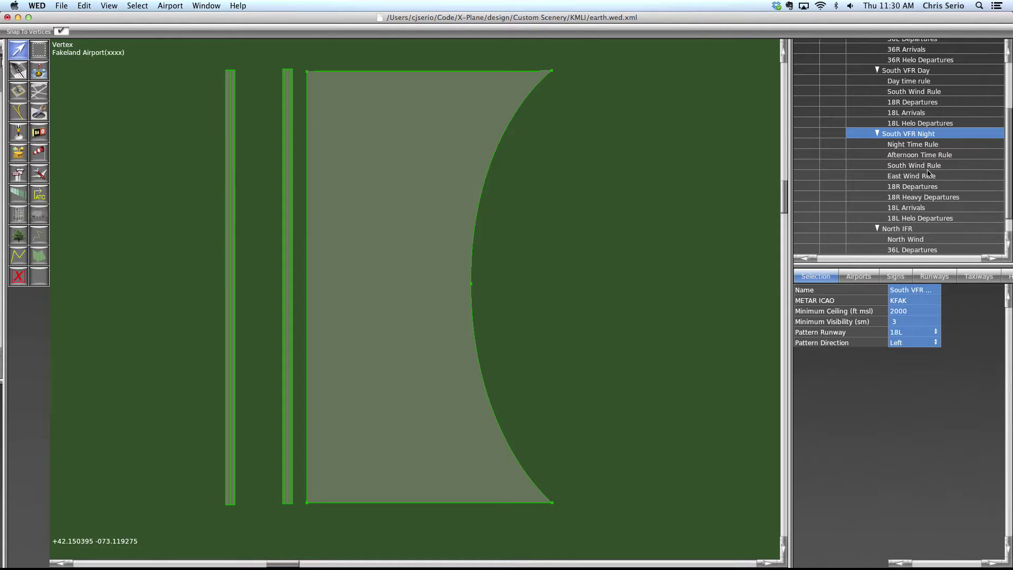
{"action": "left_click", "coordinate": [915, 165]}
{"action": "left_click", "coordinate": [914, 136]}
{"action": "left_click", "coordinate": [927, 147]}
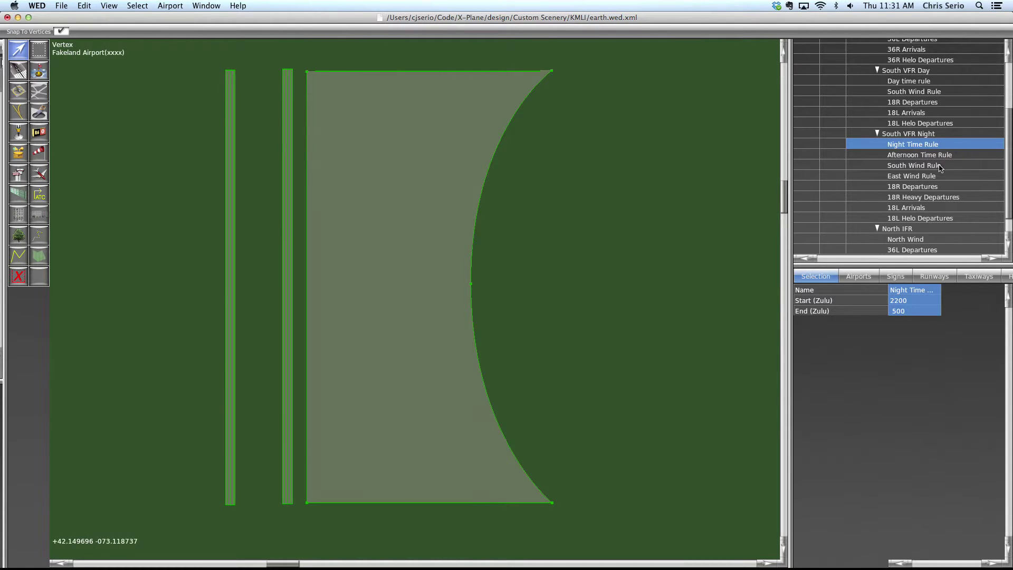
{"action": "left_click", "coordinate": [928, 188]}
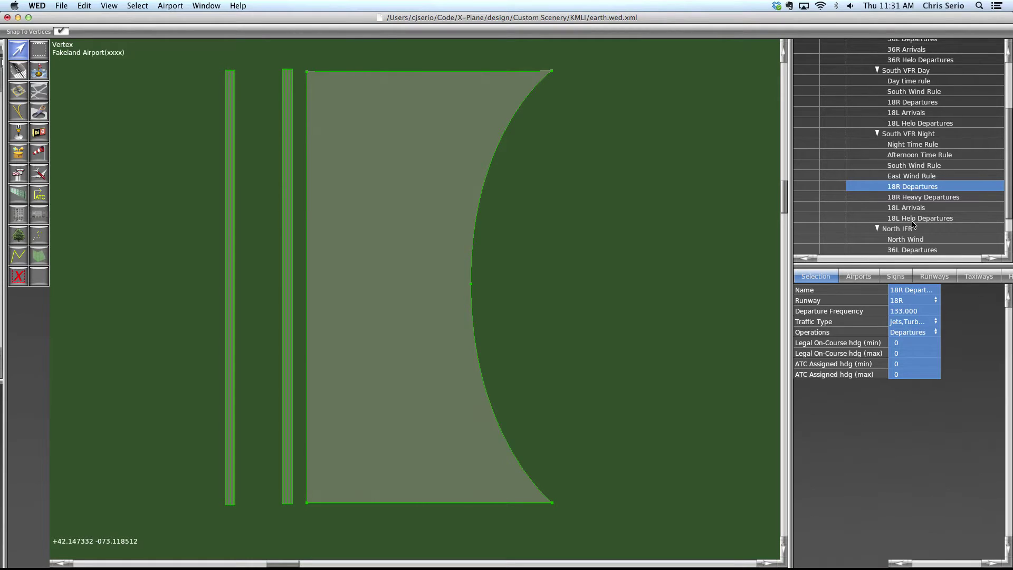
Compare the 18R Departures, 18R Heavy Departures and 18L Arrivals settings, ending on 18R Departures
{"action": "left_click", "coordinate": [916, 197]}
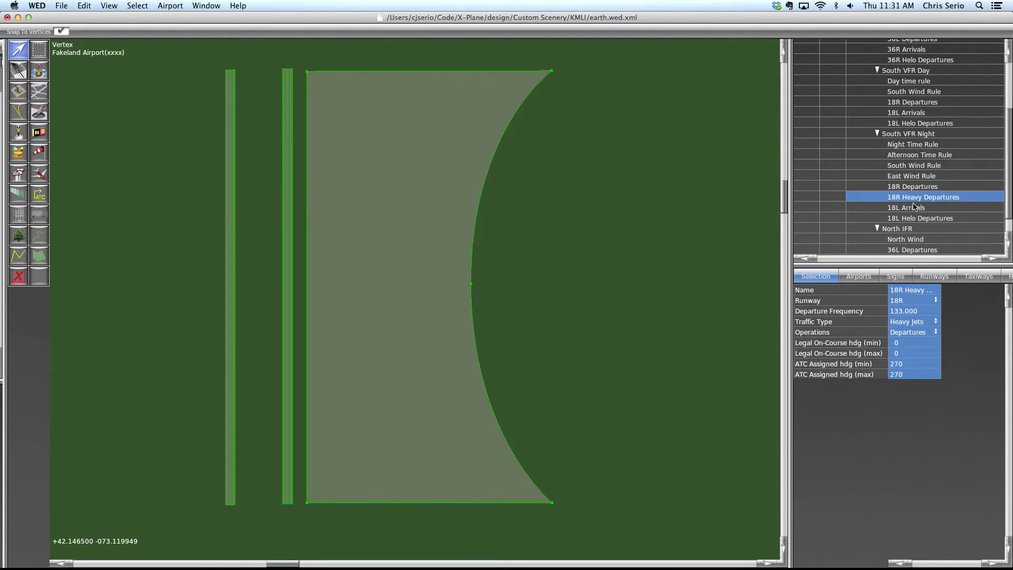
{"action": "left_click", "coordinate": [915, 208]}
{"action": "left_click", "coordinate": [915, 189]}
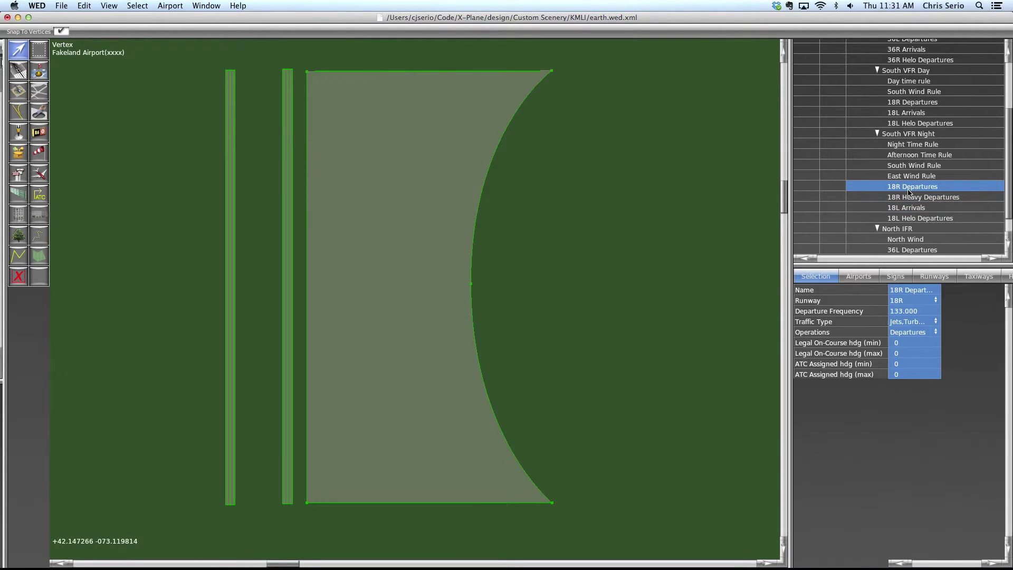
{"action": "left_click", "coordinate": [917, 197]}
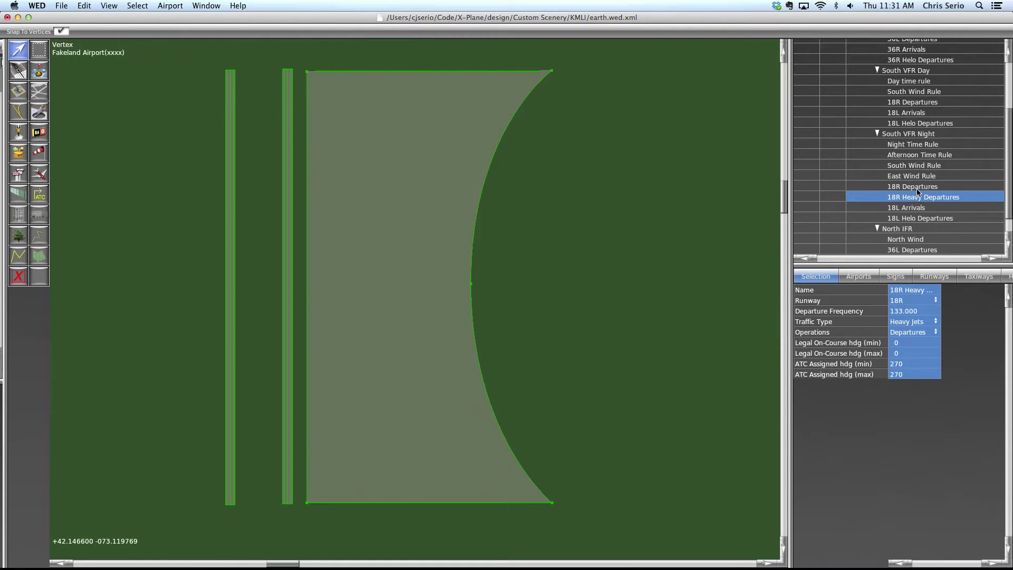
{"action": "left_click", "coordinate": [917, 188]}
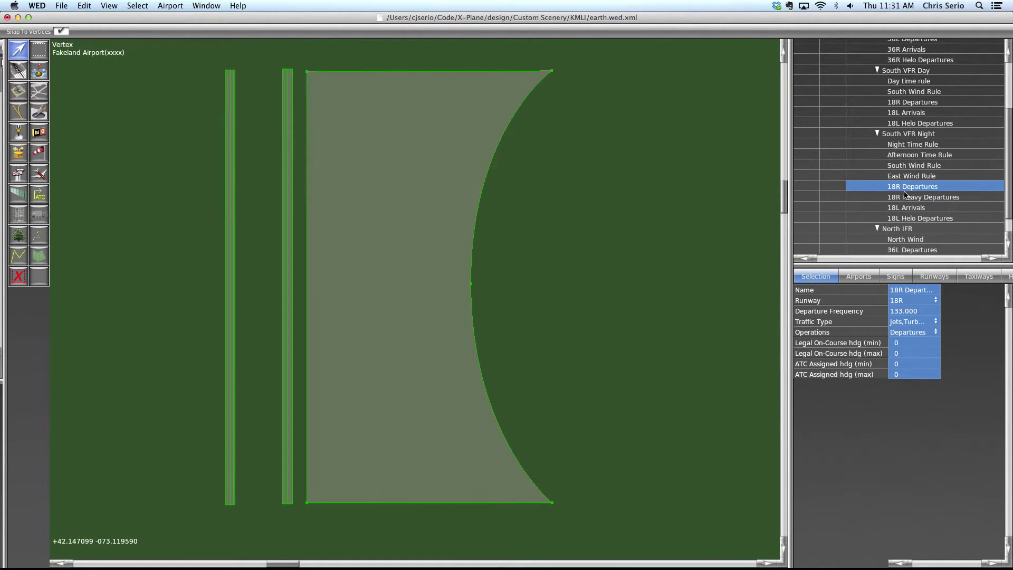
{"action": "left_click", "coordinate": [904, 208]}
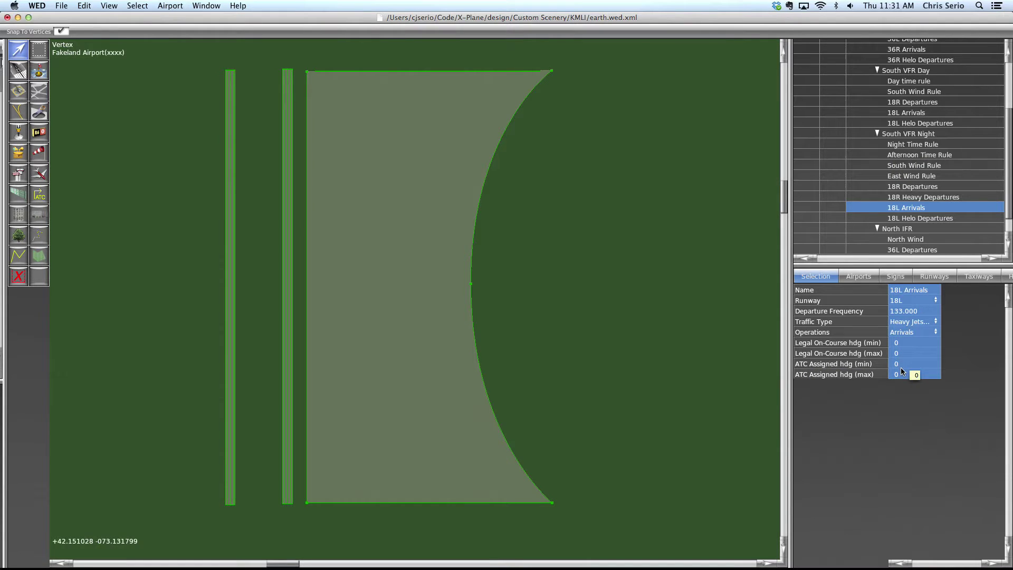
{"action": "left_click", "coordinate": [916, 188]}
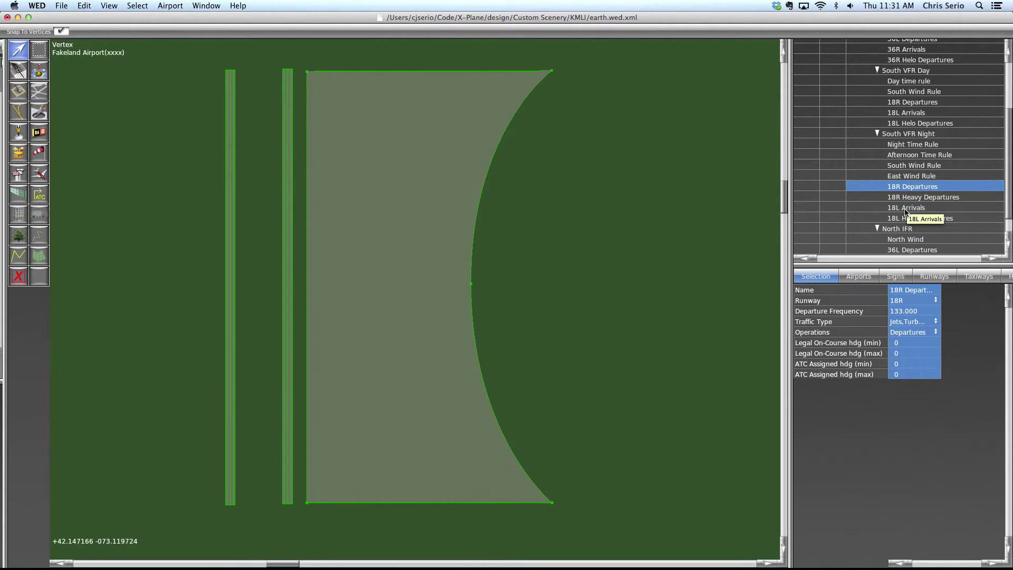
Inspect the Traffic Type choices for 18R Departures without changing them
{"action": "scroll", "coordinate": [915, 209], "scroll_direction": "down", "scroll_amount": 2}
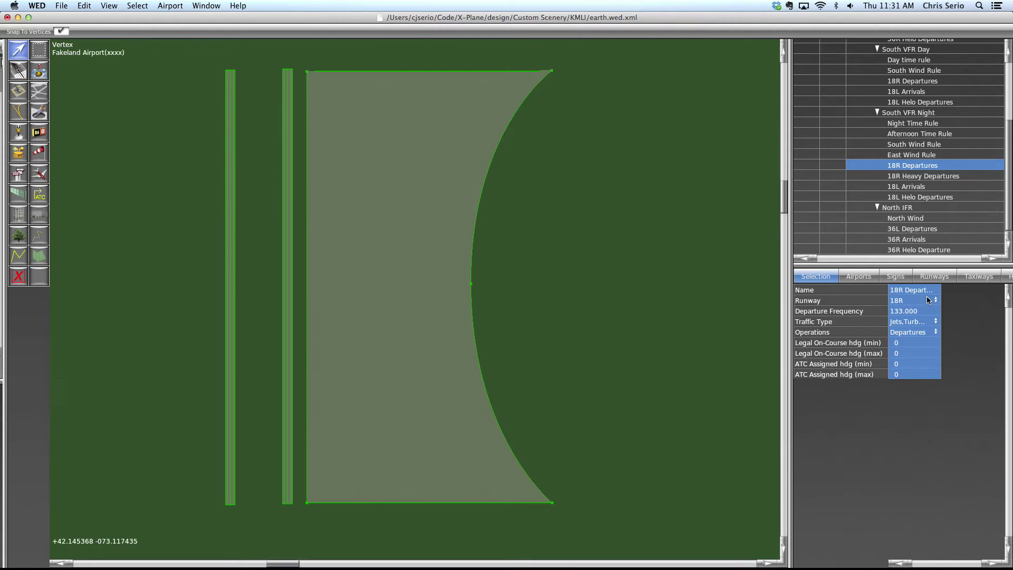
{"action": "left_click", "coordinate": [932, 321]}
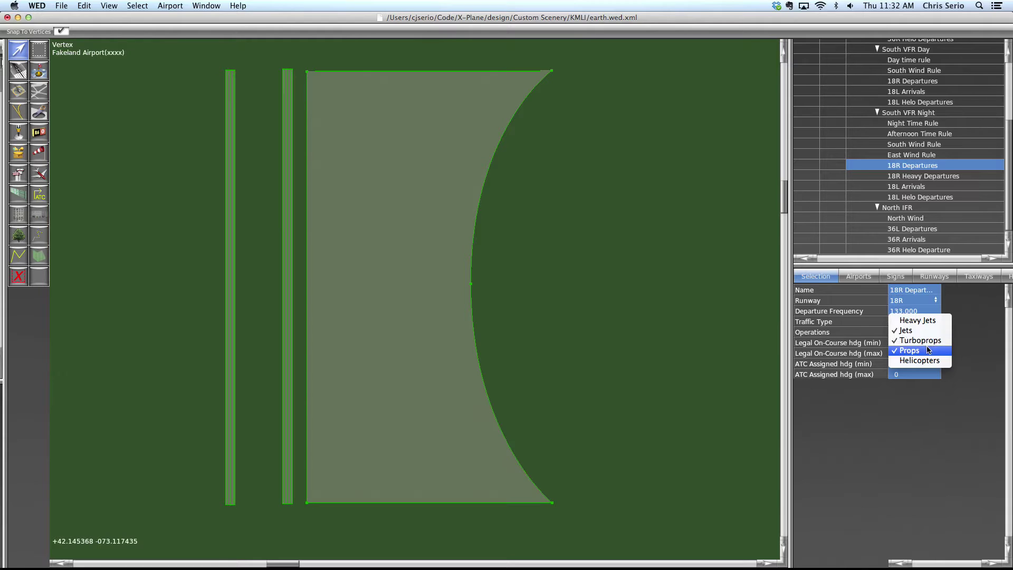
{"action": "left_click", "coordinate": [967, 299]}
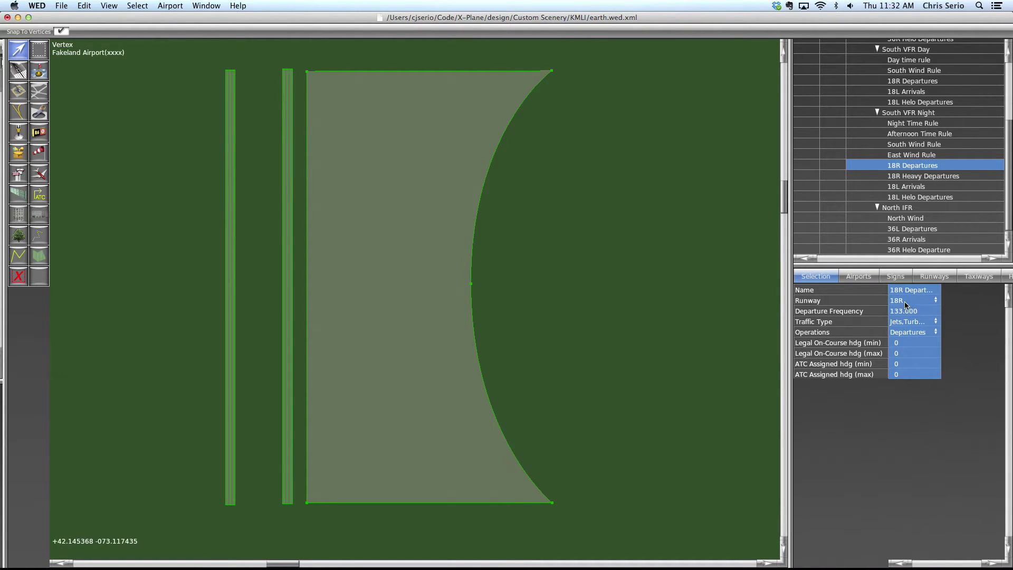
{"action": "left_click", "coordinate": [907, 321]}
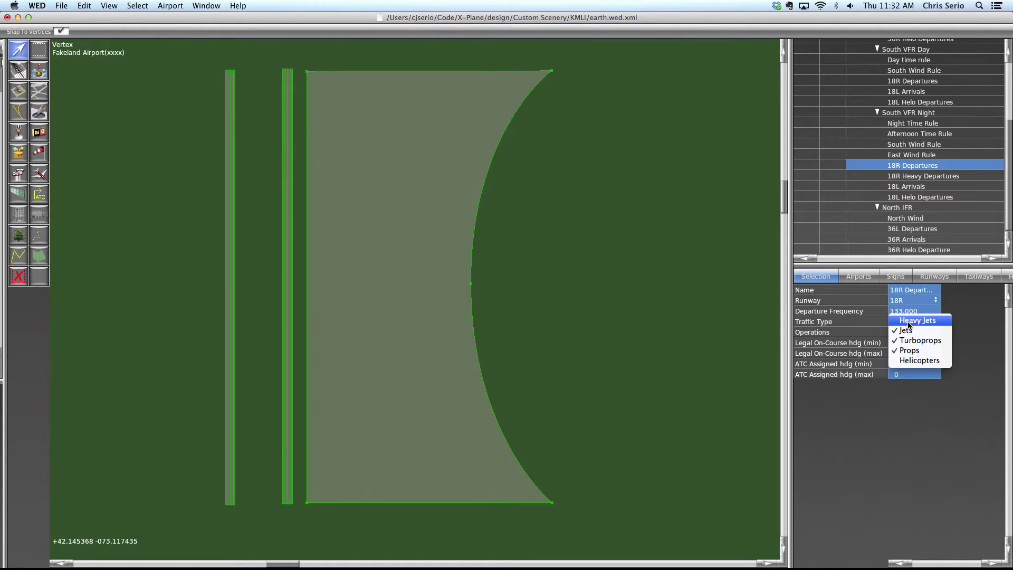
{"action": "left_click", "coordinate": [903, 188]}
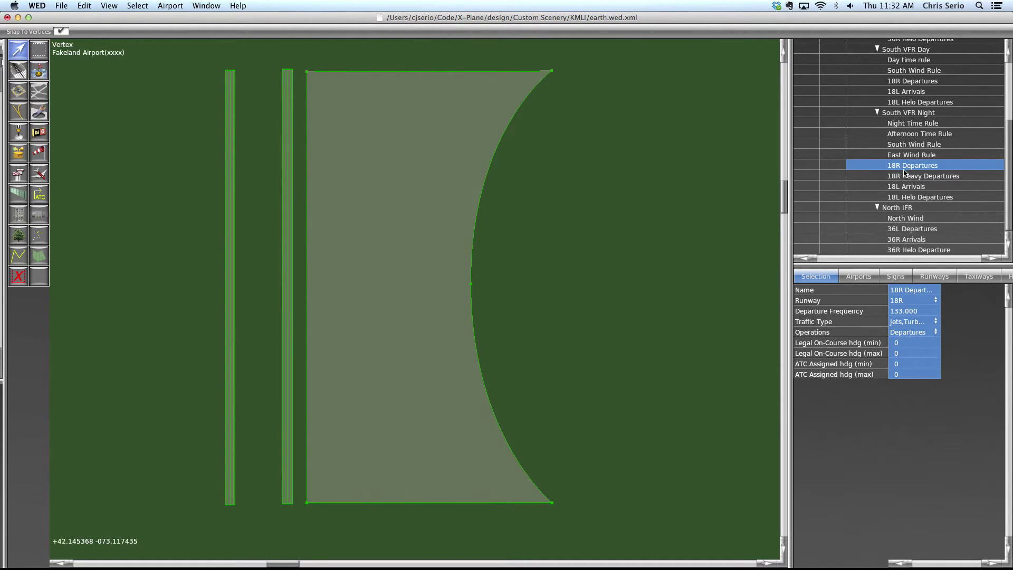
Set 18R Departures' minimum legal on-course heading to 1 and begin the 180 maximum
{"action": "left_click", "coordinate": [901, 344]}
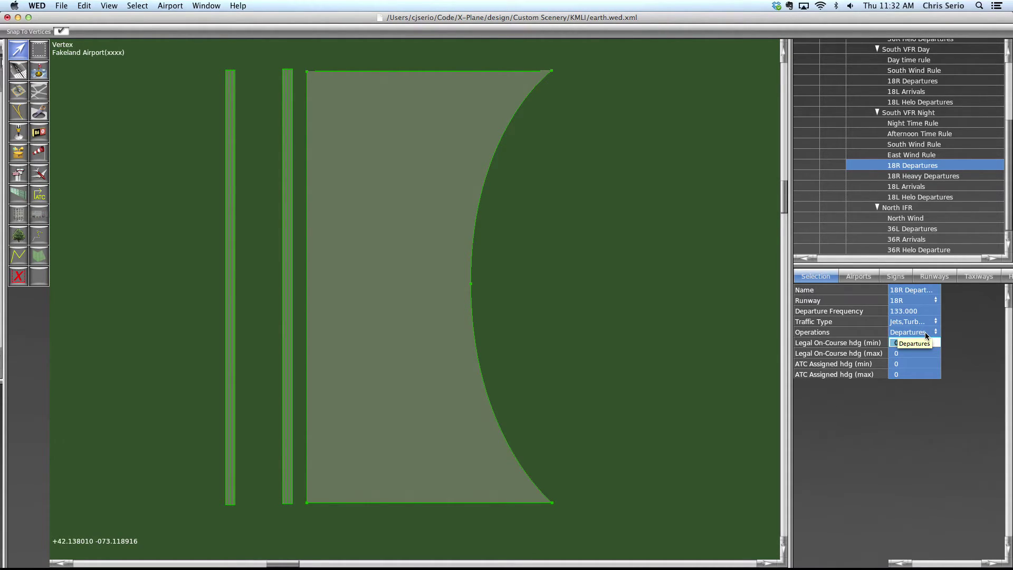
{"action": "type", "text": "01"}
{"action": "key", "text": "Return"}
{"action": "left_click", "coordinate": [918, 353]}
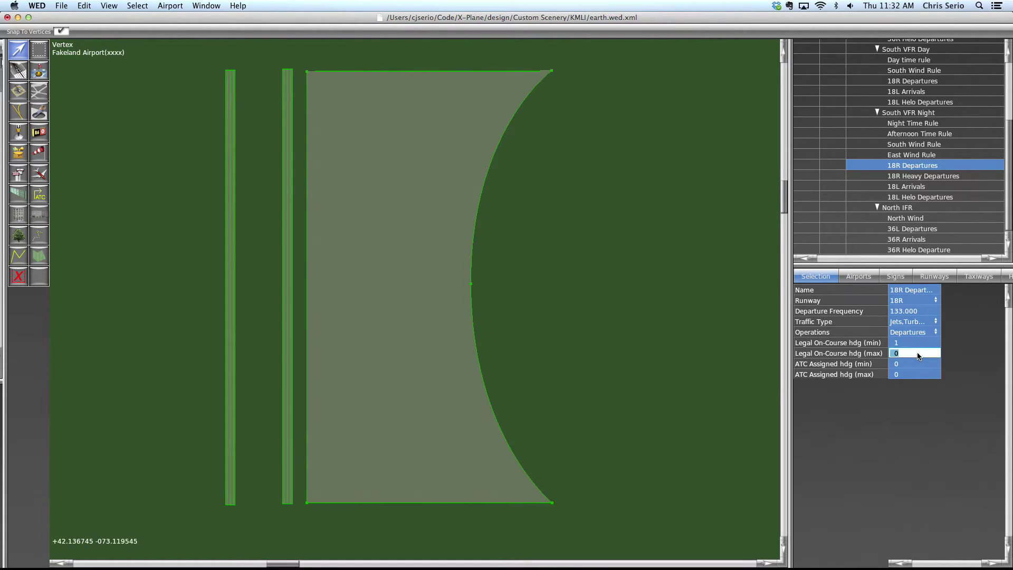
{"action": "type", "text": "18"}
Check the Traffic Types of 18R Heavy Departures, 18R Departures and 18L Arrivals, ending on 18L Helo Departures
{"action": "left_click", "coordinate": [896, 178]}
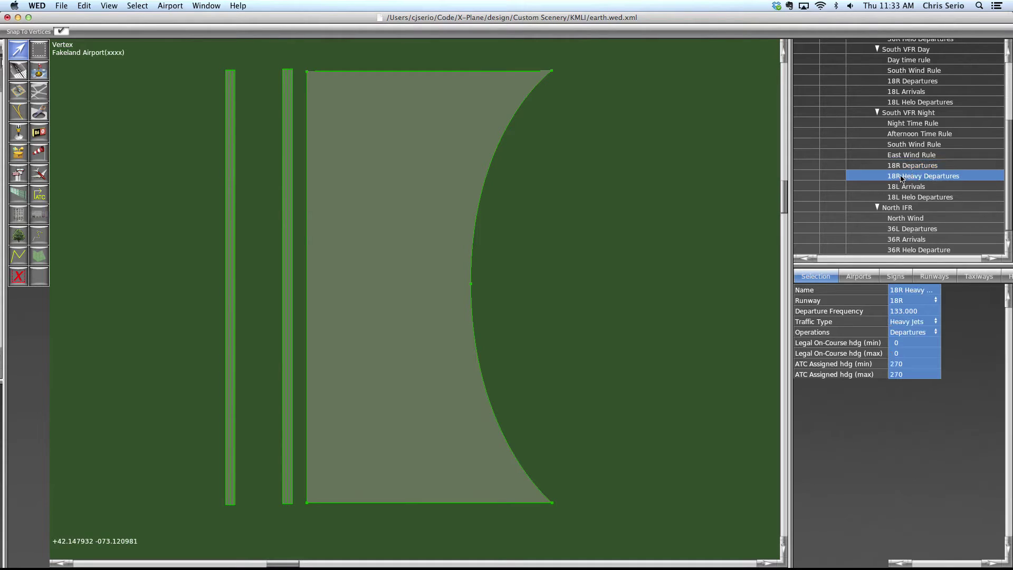
{"action": "left_click", "coordinate": [915, 320]}
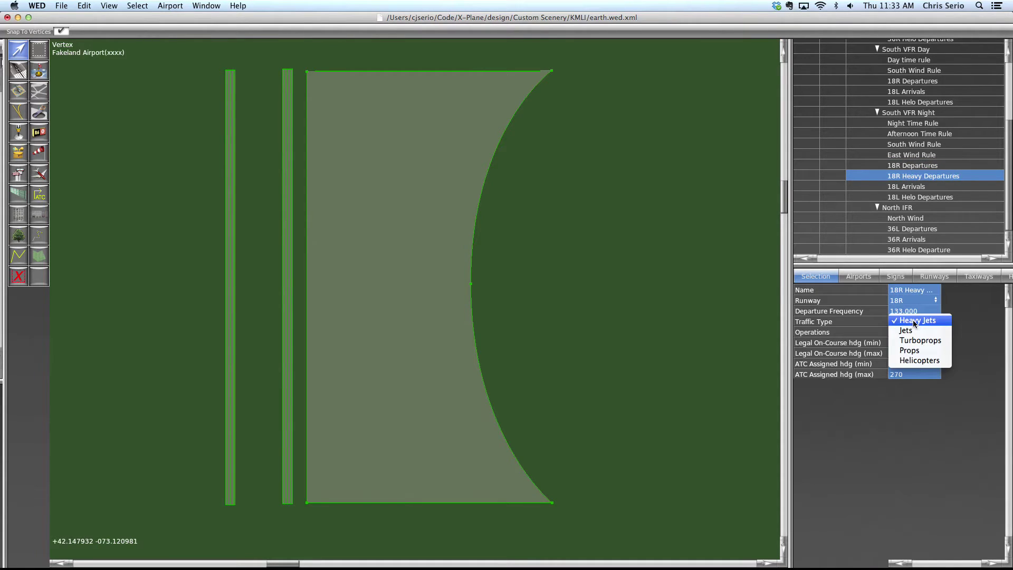
{"action": "left_click", "coordinate": [939, 167]}
{"action": "left_click", "coordinate": [903, 322]}
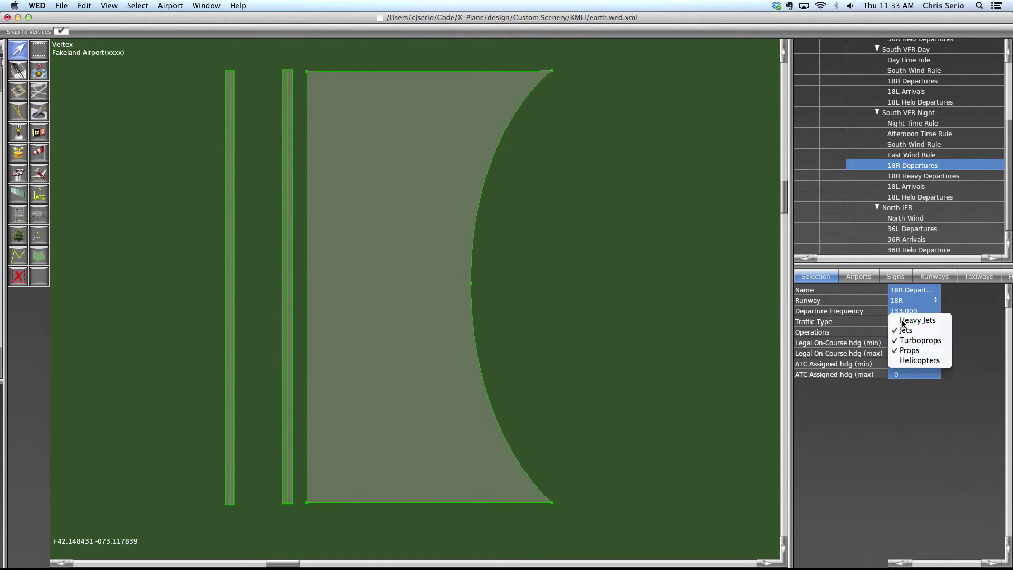
{"action": "left_click", "coordinate": [916, 178]}
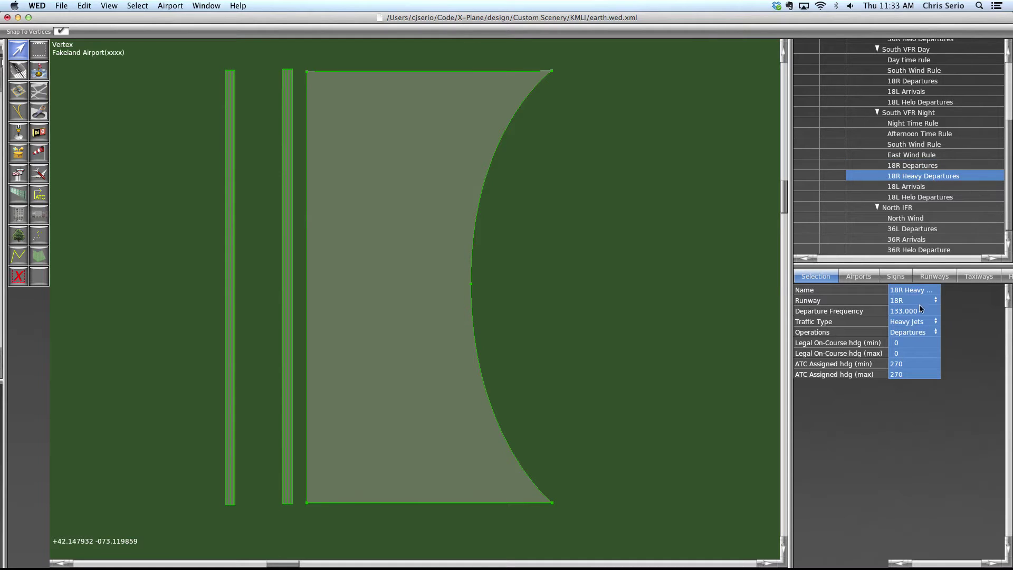
{"action": "left_click", "coordinate": [914, 323]}
{"action": "left_click", "coordinate": [930, 188]}
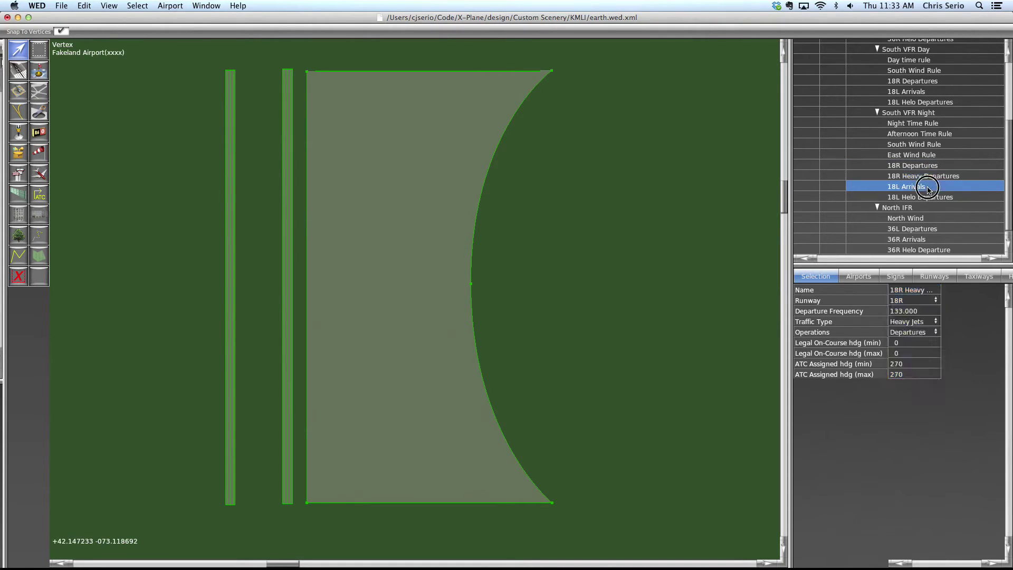
{"action": "left_click", "coordinate": [921, 322]}
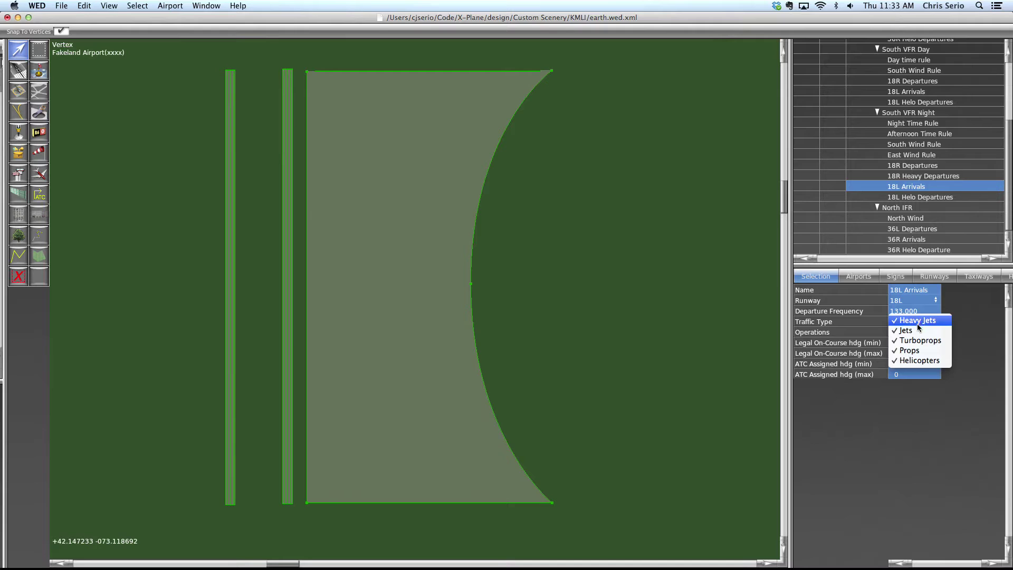
{"action": "left_click", "coordinate": [918, 323]}
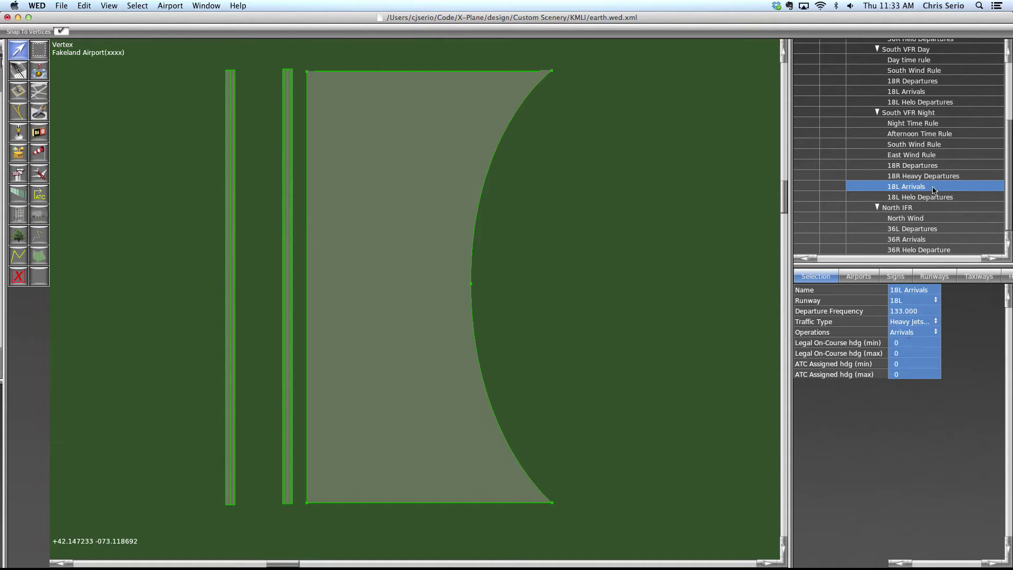
{"action": "left_click", "coordinate": [928, 197]}
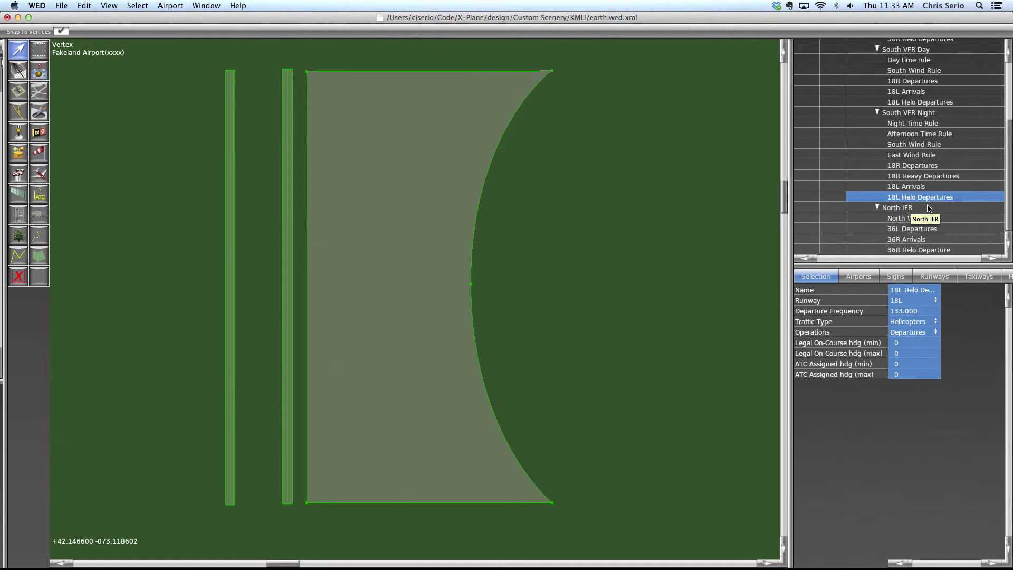
Add a new runway use to South VFR Night named '18L West Jet Departures'
{"action": "left_click", "coordinate": [909, 112]}
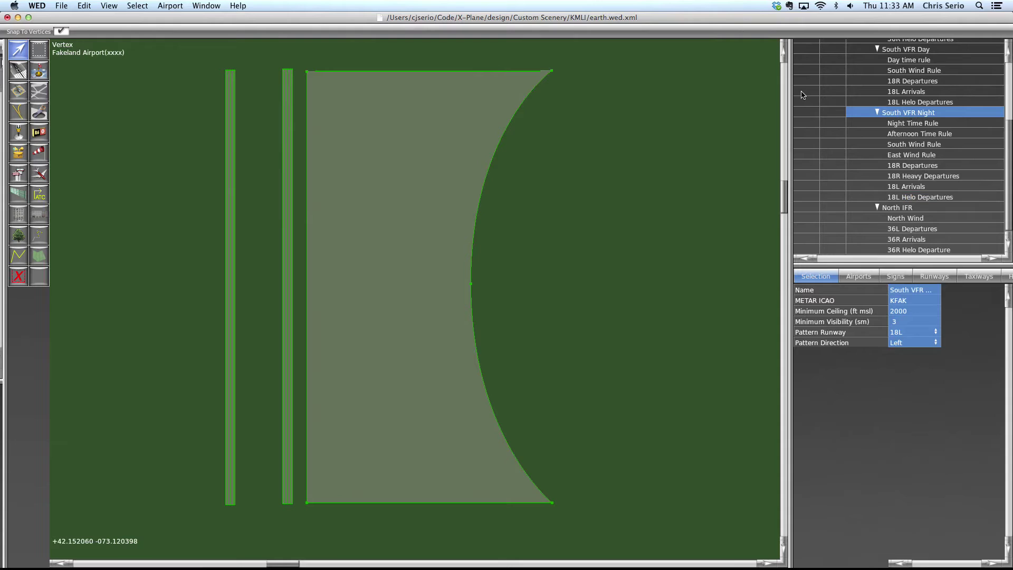
{"action": "left_click", "coordinate": [170, 5]}
{"action": "left_click", "coordinate": [200, 49]}
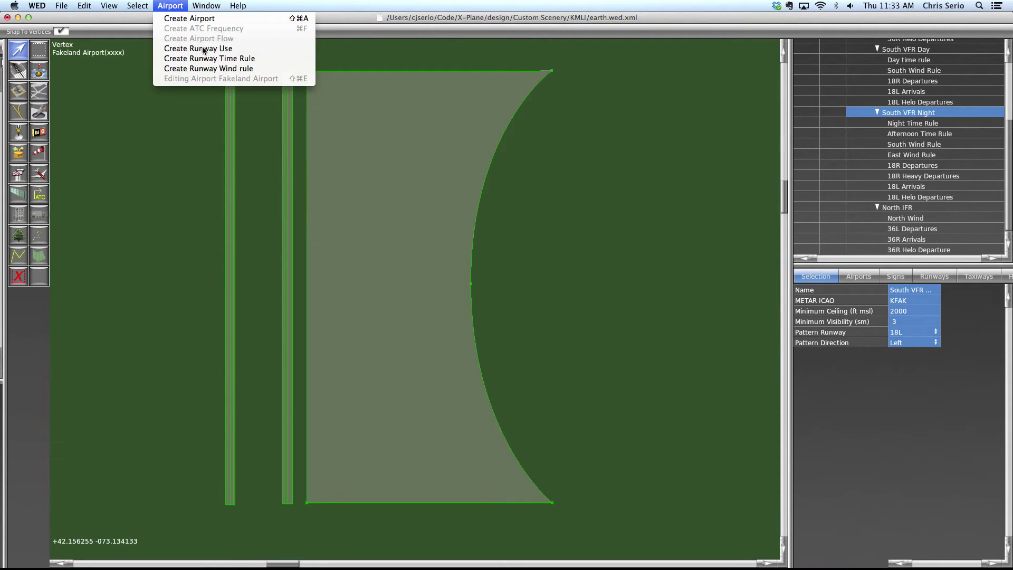
{"action": "left_click", "coordinate": [929, 209]}
{"action": "left_click", "coordinate": [929, 209]}
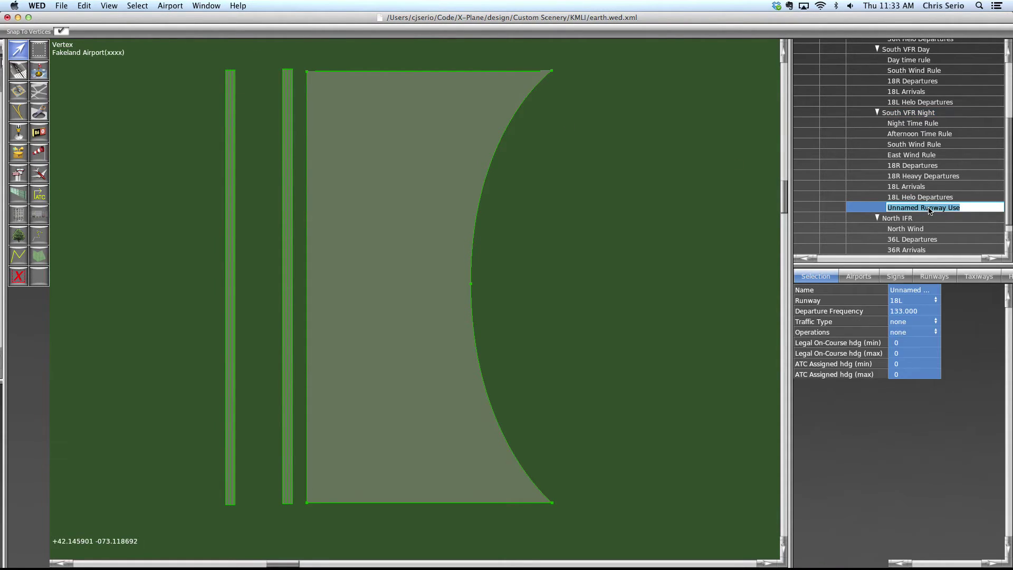
{"action": "type", "text": "18L West KJ Departures"}
{"action": "key", "text": "Return"}
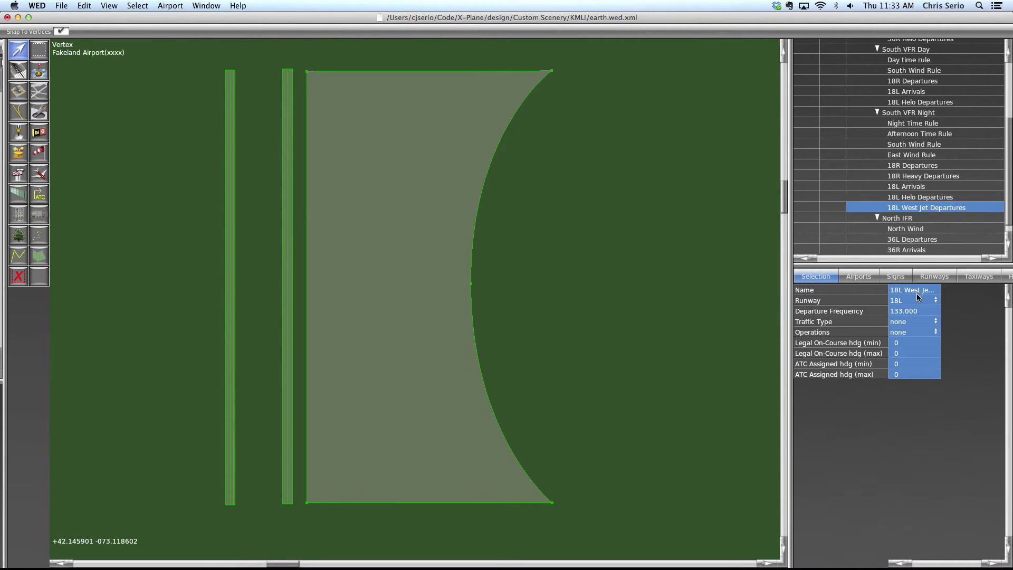
Set it to Jets, Departures, with legal on-course headings 181 to 360
{"action": "left_click", "coordinate": [909, 320]}
{"action": "left_click", "coordinate": [907, 330]}
{"action": "left_click", "coordinate": [910, 332]}
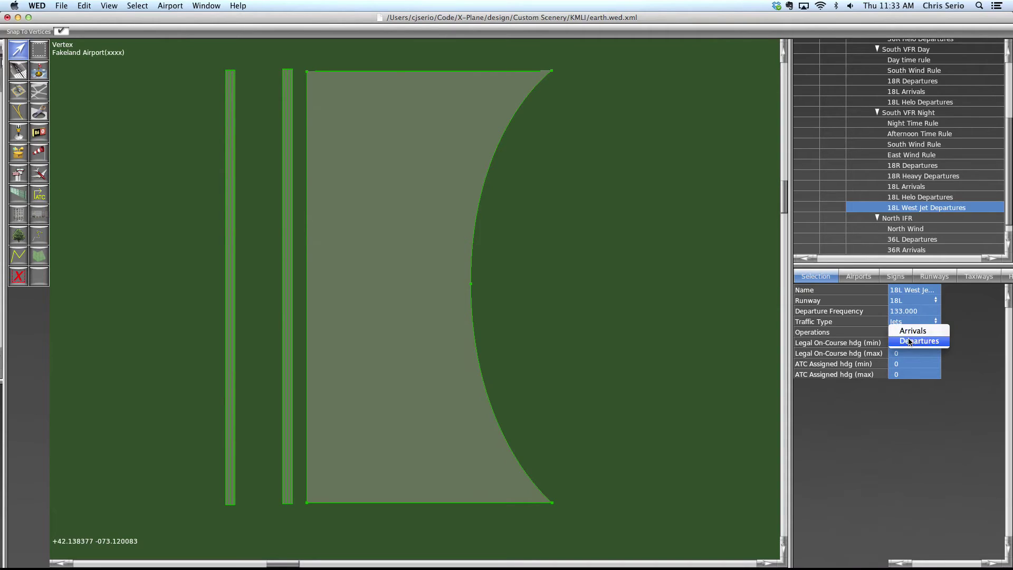
{"action": "left_click", "coordinate": [904, 346]}
{"action": "left_click", "coordinate": [907, 344]}
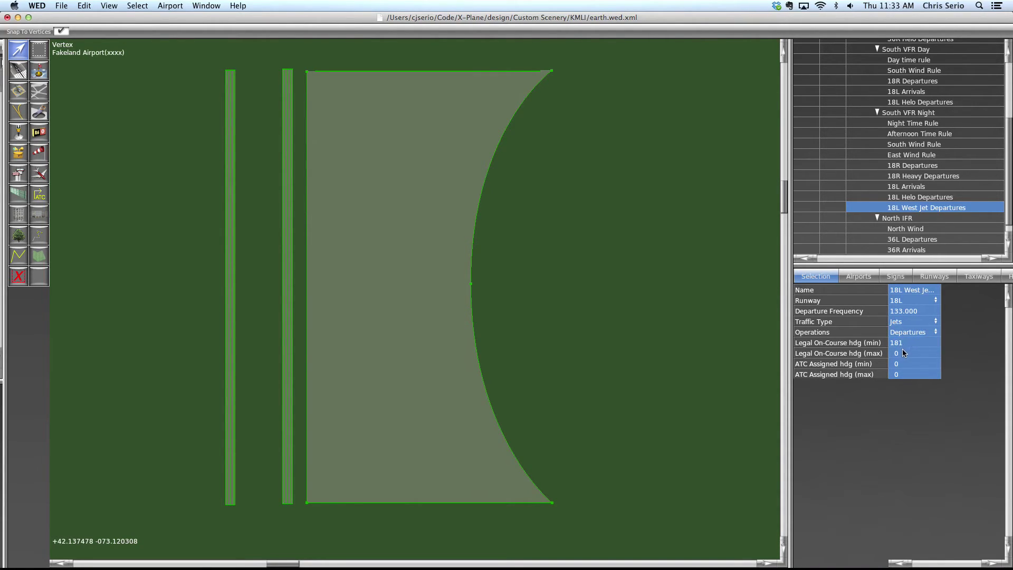
{"action": "left_click", "coordinate": [902, 349]}
{"action": "type", "text": "36"}
{"action": "left_click", "coordinate": [902, 365]}
{"action": "left_click", "coordinate": [904, 375]}
{"action": "left_click", "coordinate": [904, 343]}
{"action": "left_click", "coordinate": [903, 353]}
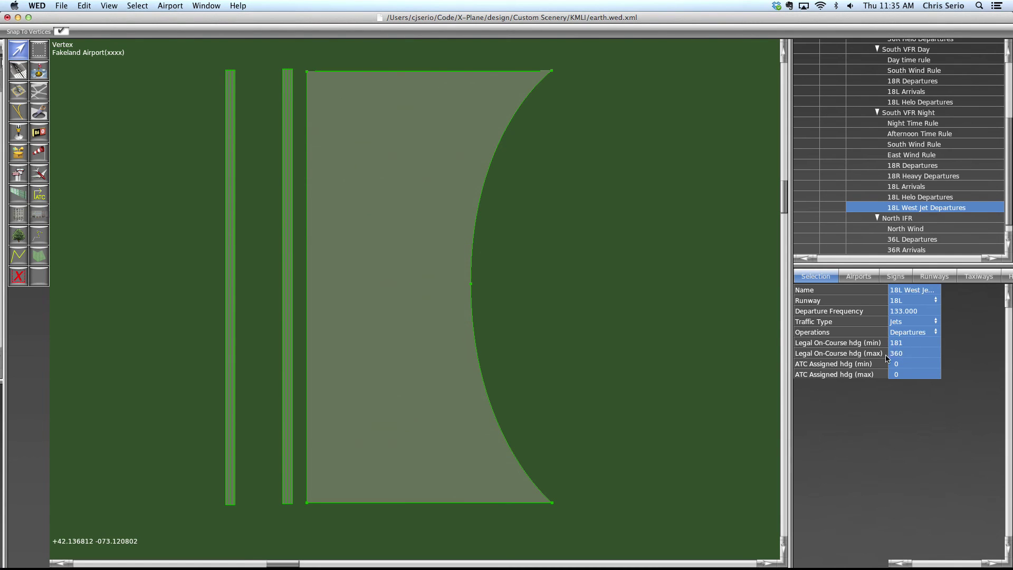